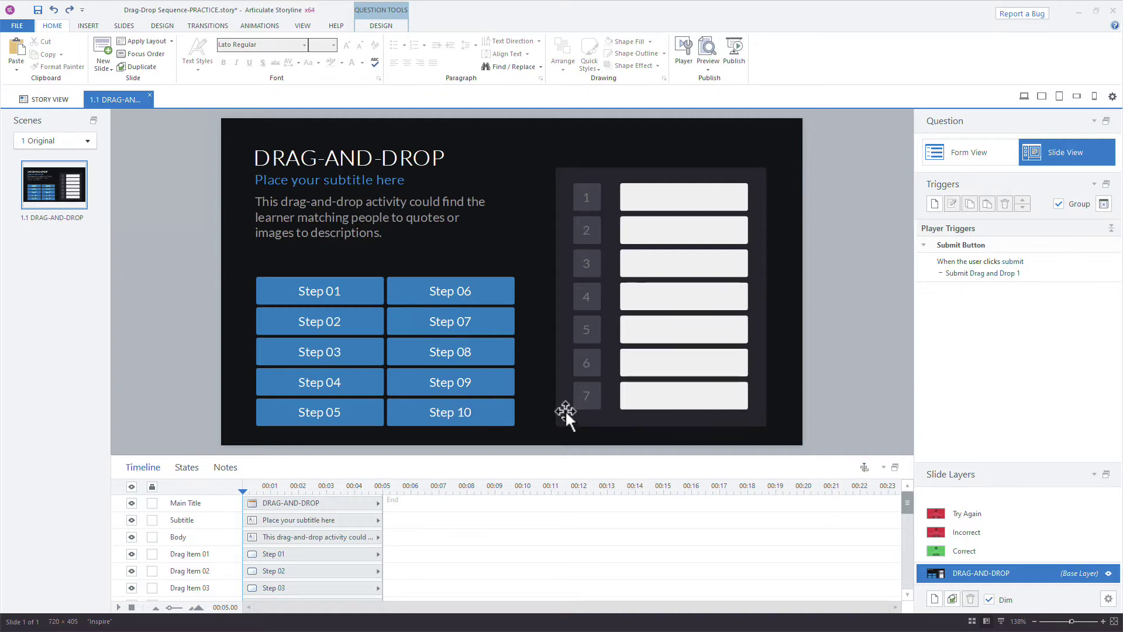
- Preview the quiz, dropping Steps 01, 07, 06 and 08 into slots 2, 1, 4 and 3
click(1020, 97)
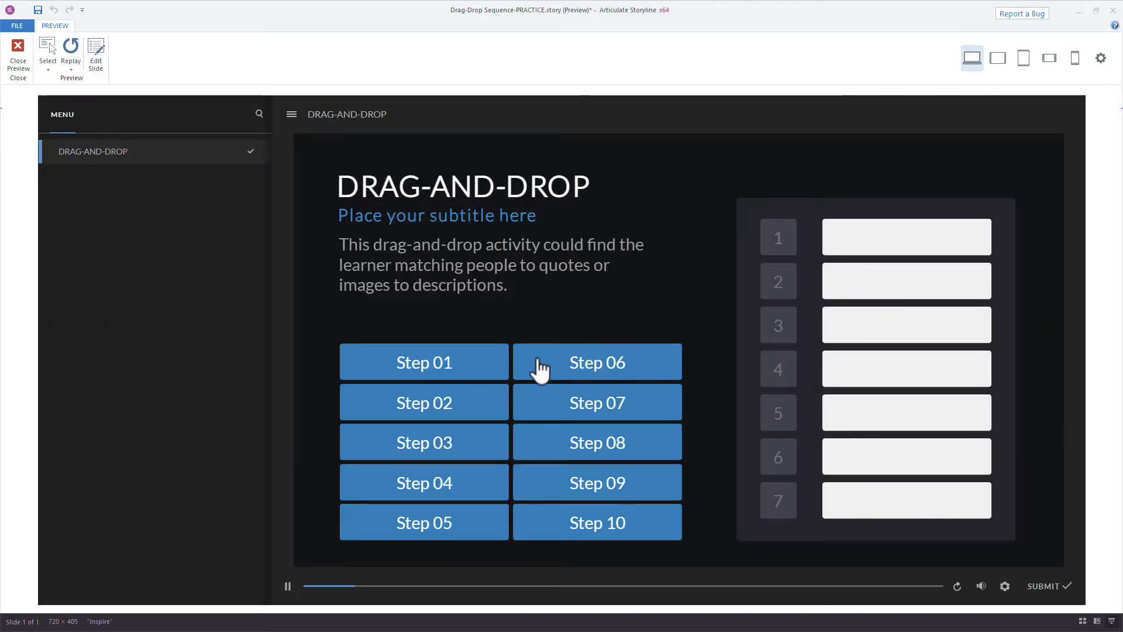
drag(456, 376, 900, 304)
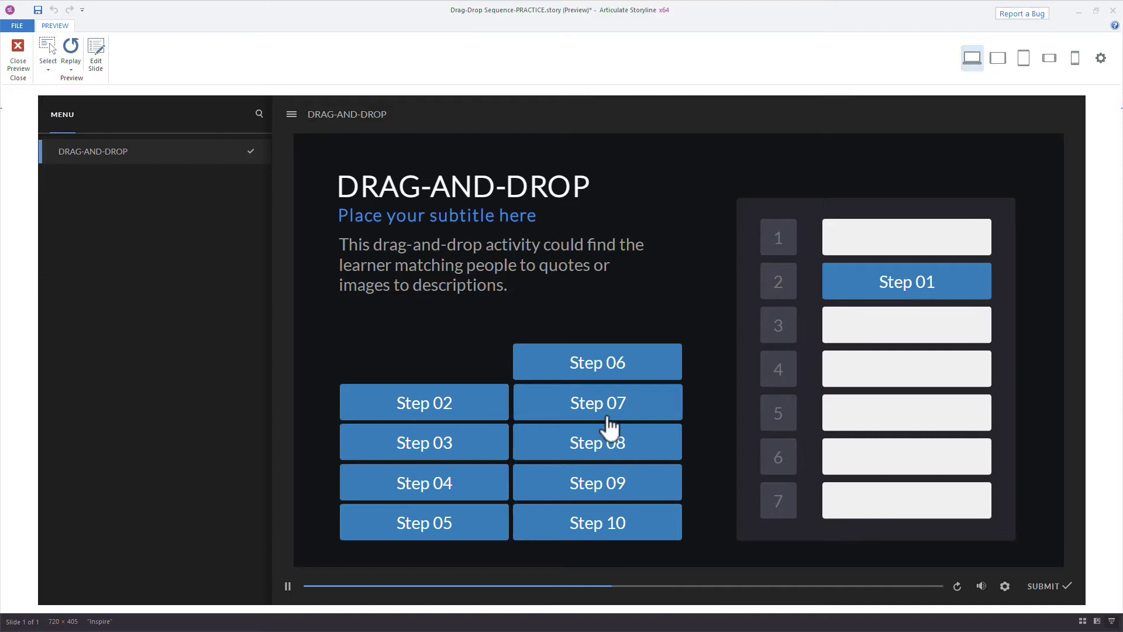
drag(608, 427, 860, 244)
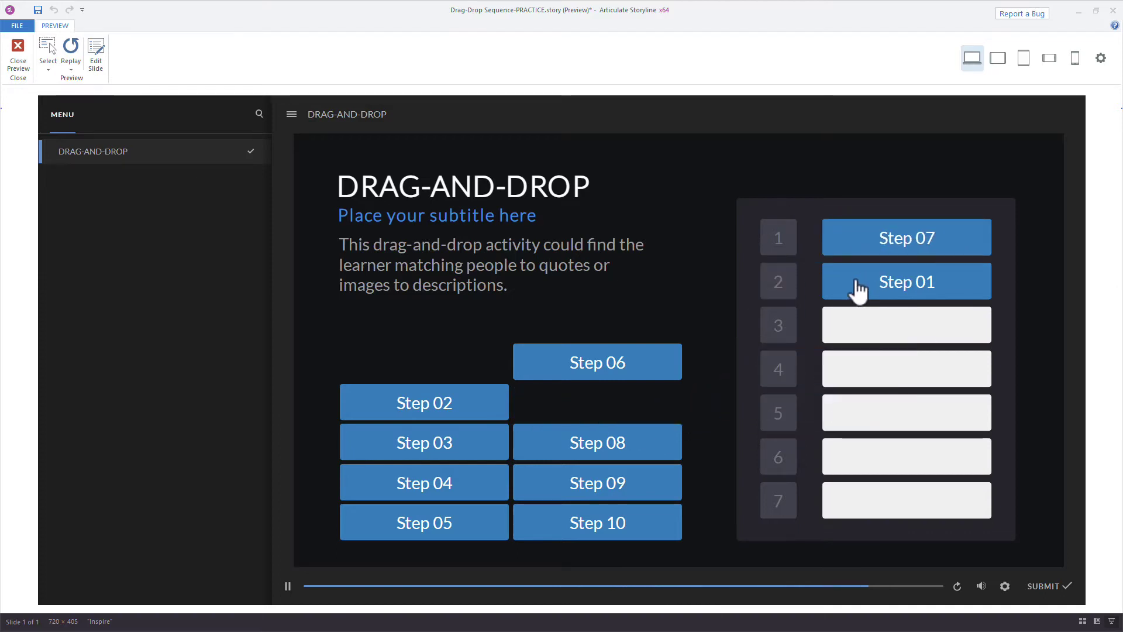
drag(619, 374, 907, 377)
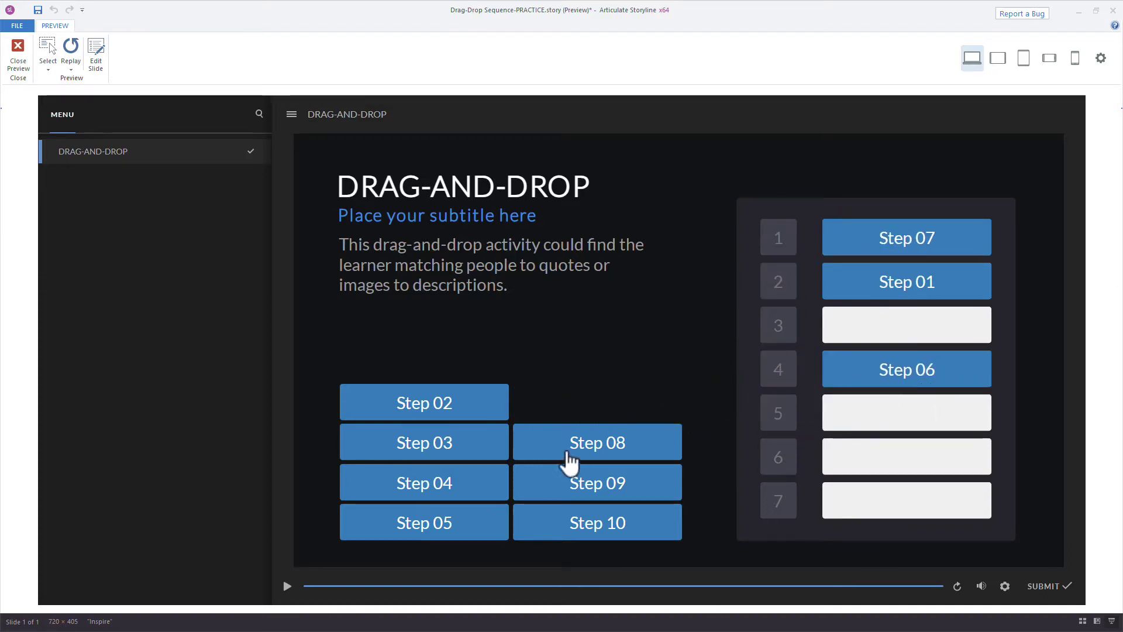
drag(569, 462, 834, 377)
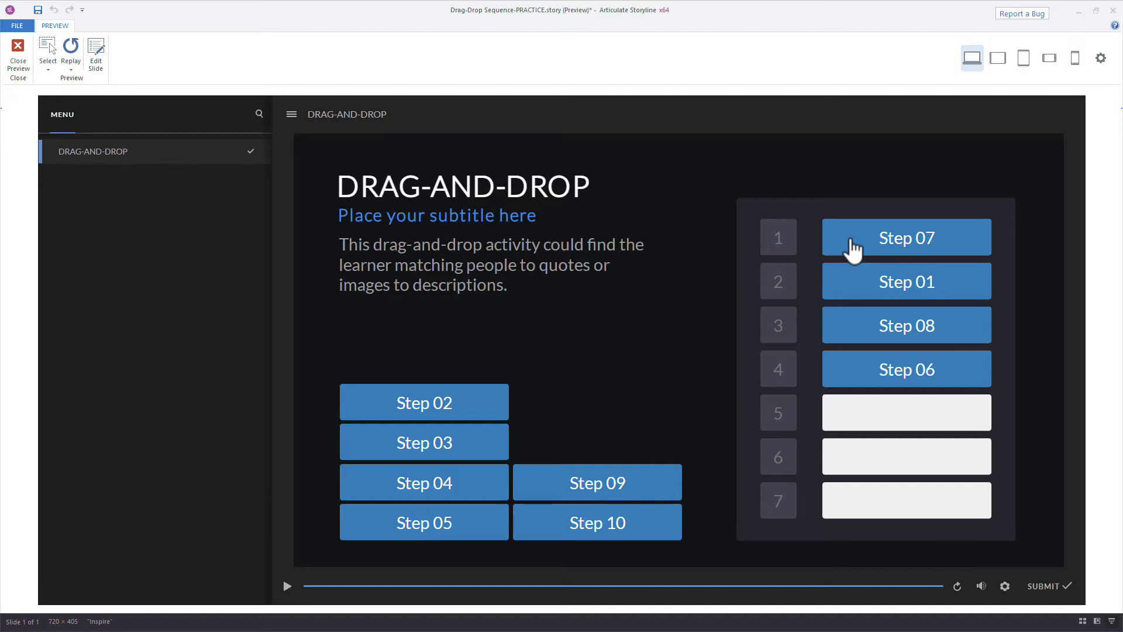
key(Escape)
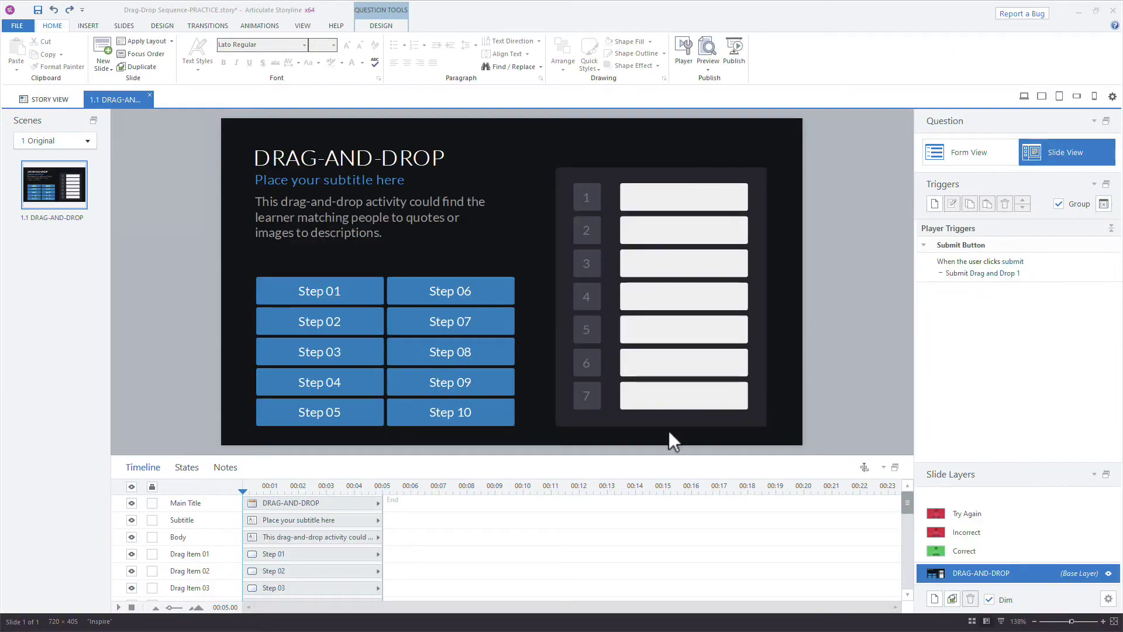
- Duplicate the drag-and-drop slide to create slide 1.2
right_click(63, 201)
click(54, 212)
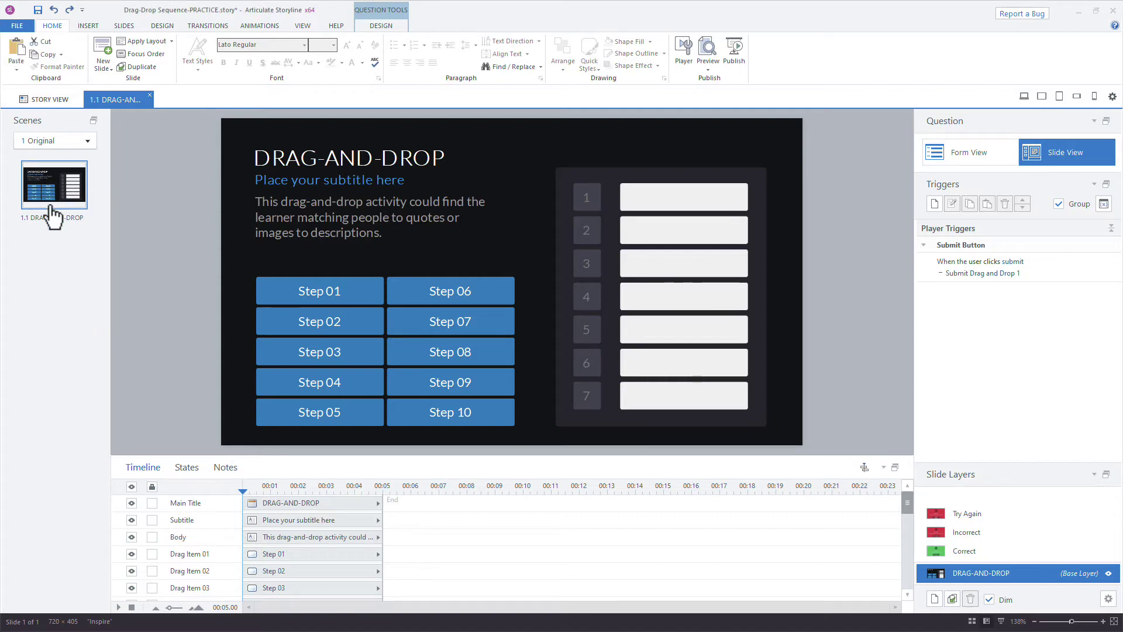
click(335, 165)
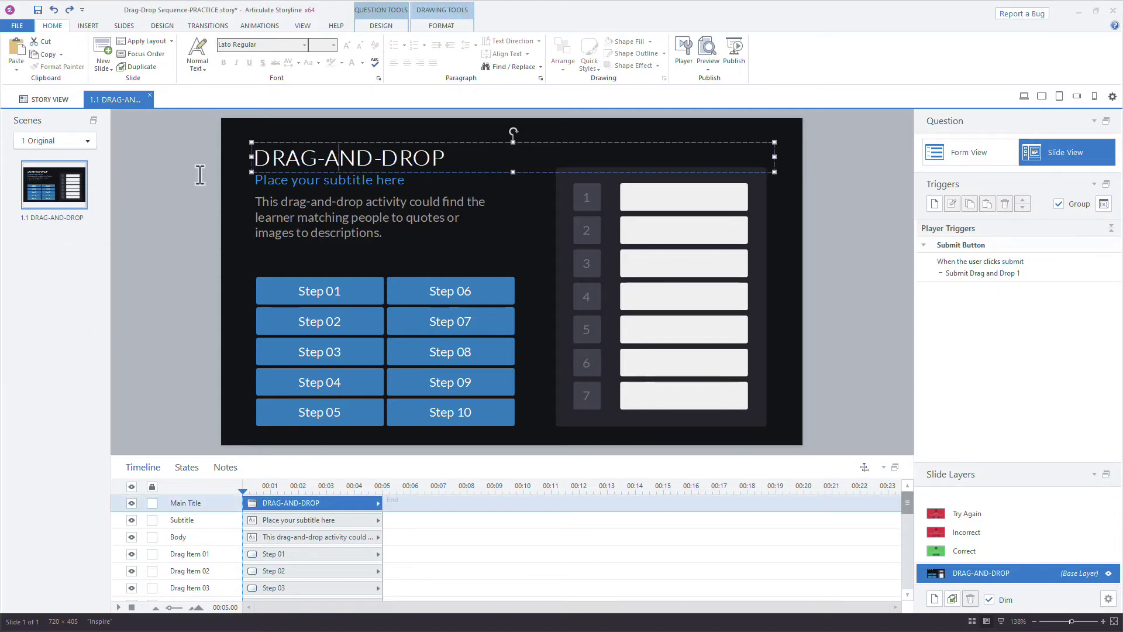
right_click(61, 176)
click(114, 250)
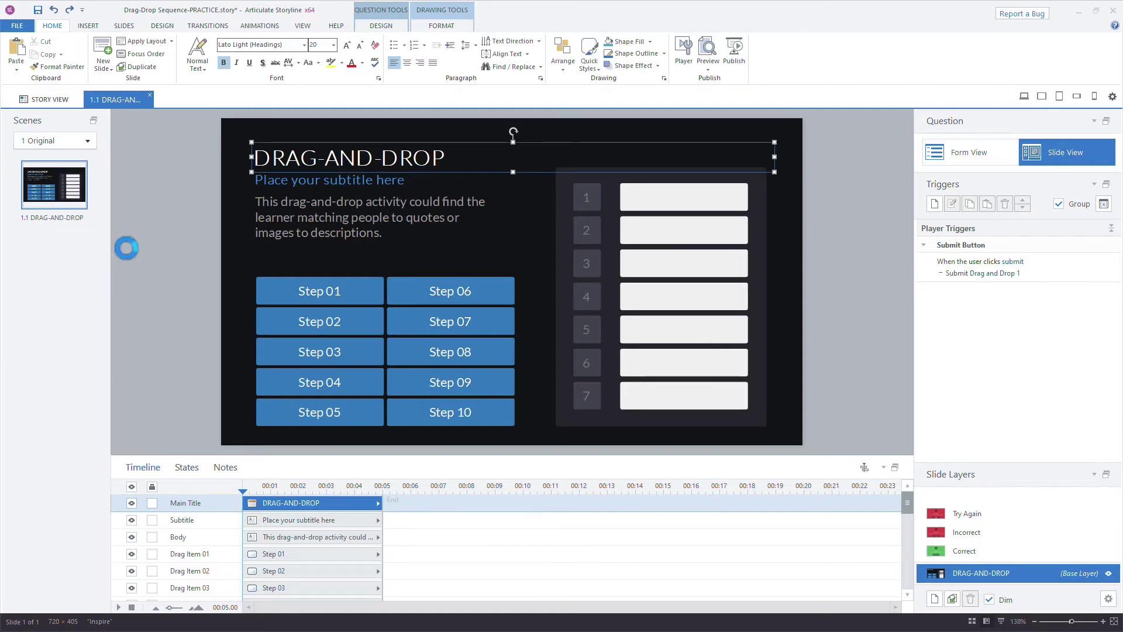
- Retitle slide 1.1 to ORIGINAL
click(66, 186)
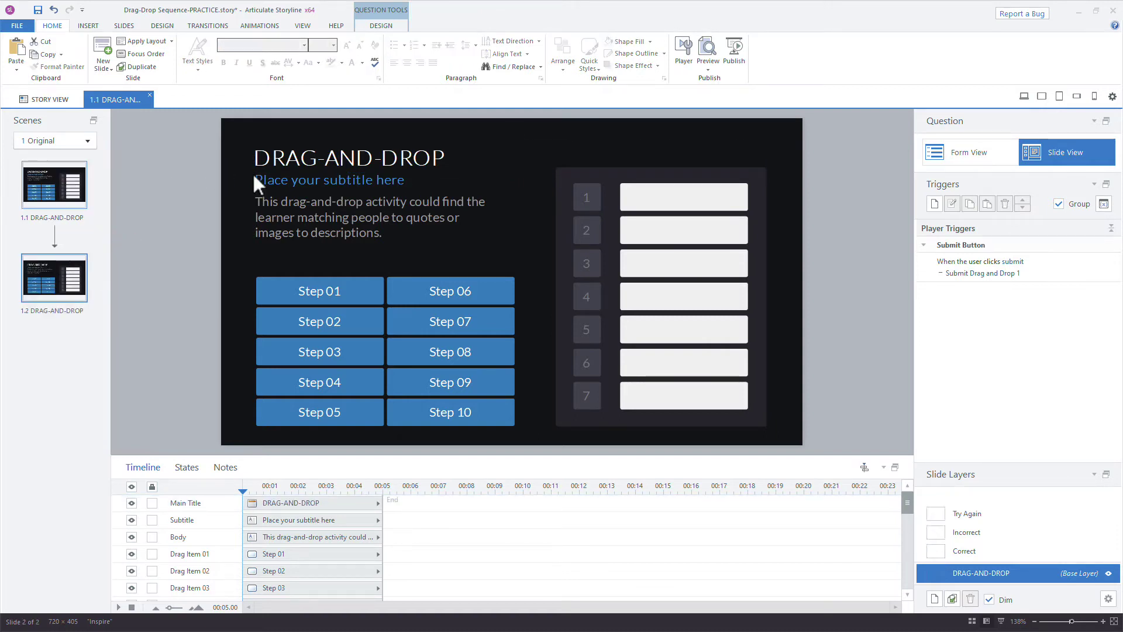
double_click(306, 157)
text(ORIGINAL)
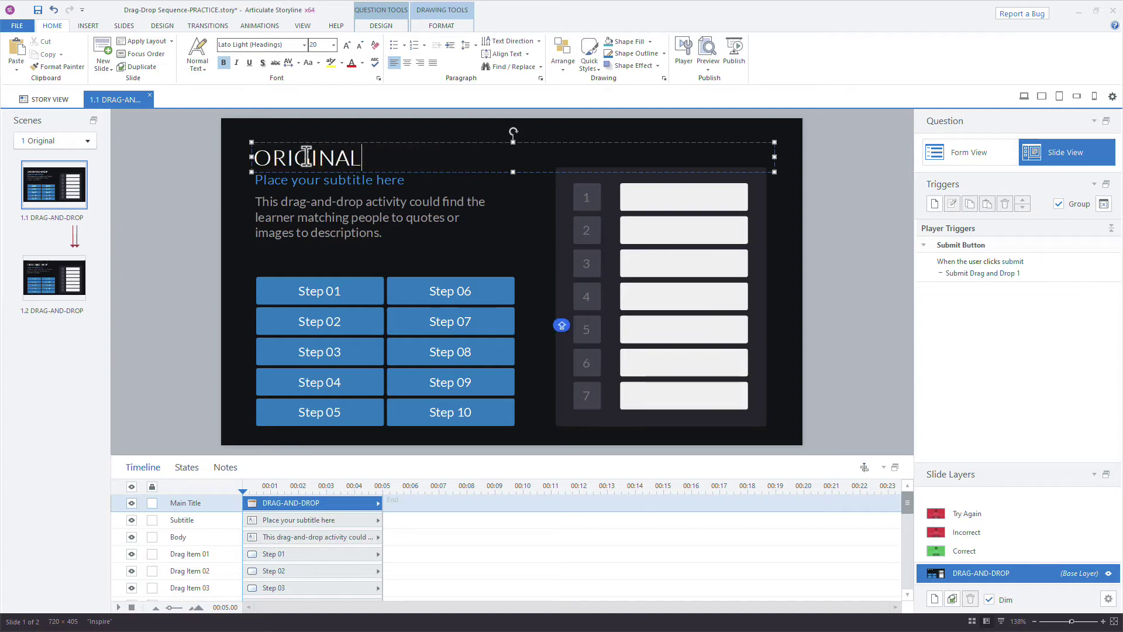
click(167, 196)
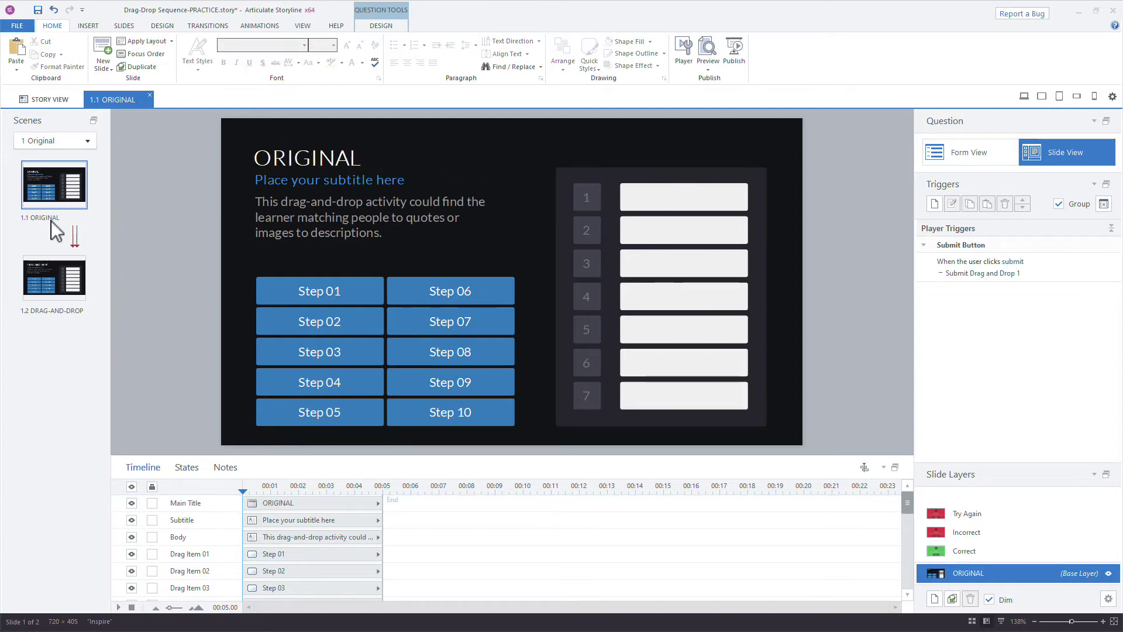
- On slide 1.2, limit the question's Attempts setting to 1
click(45, 311)
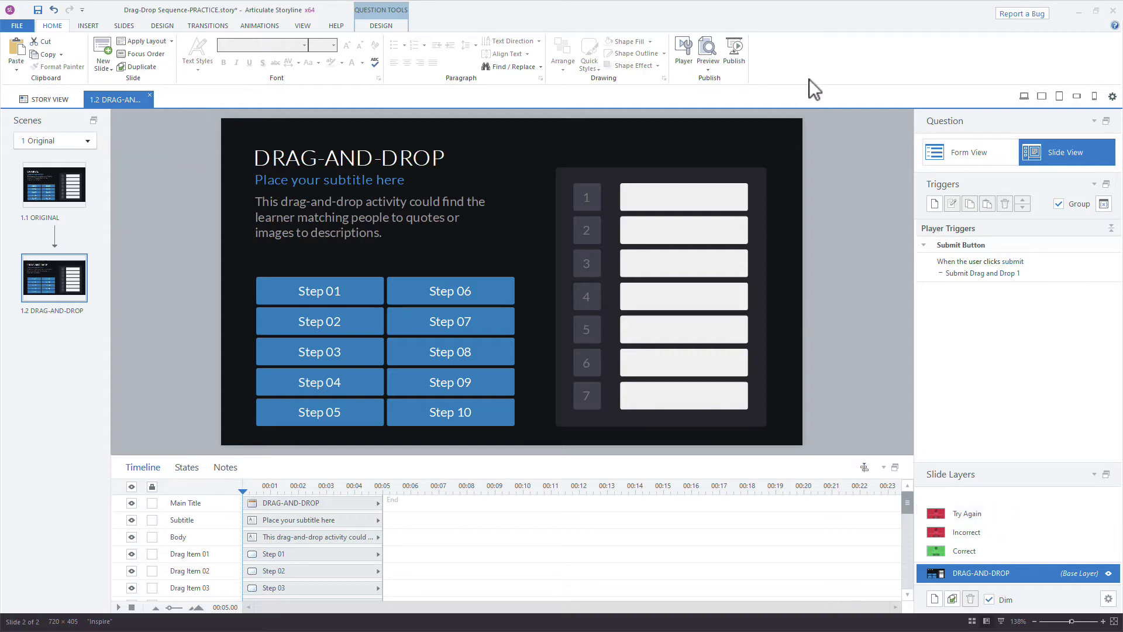
click(378, 27)
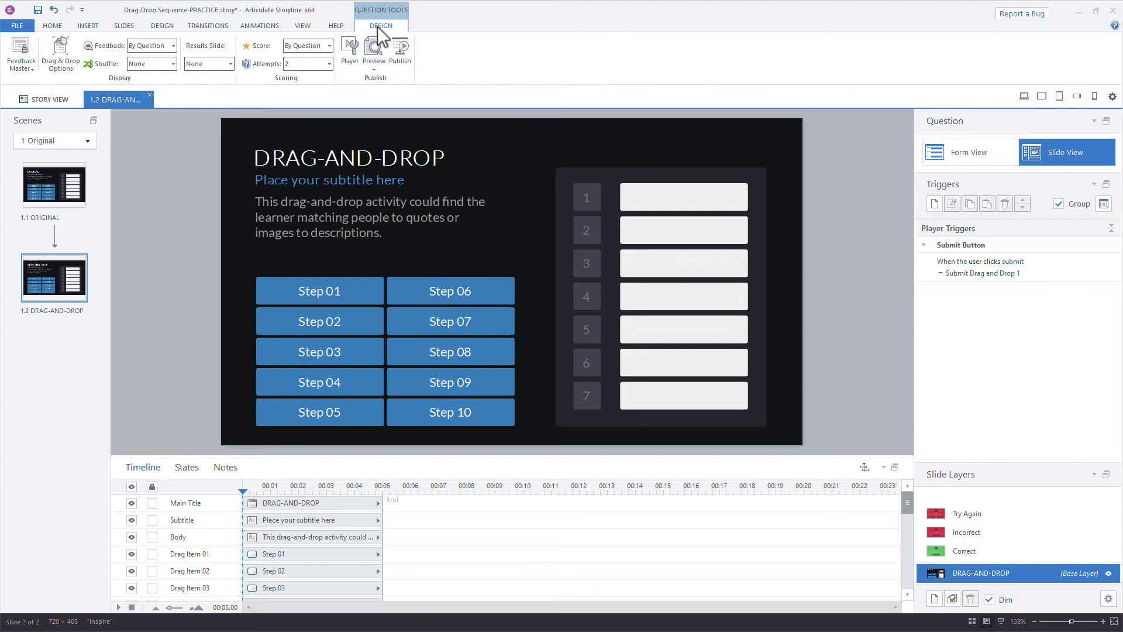
click(294, 69)
click(287, 80)
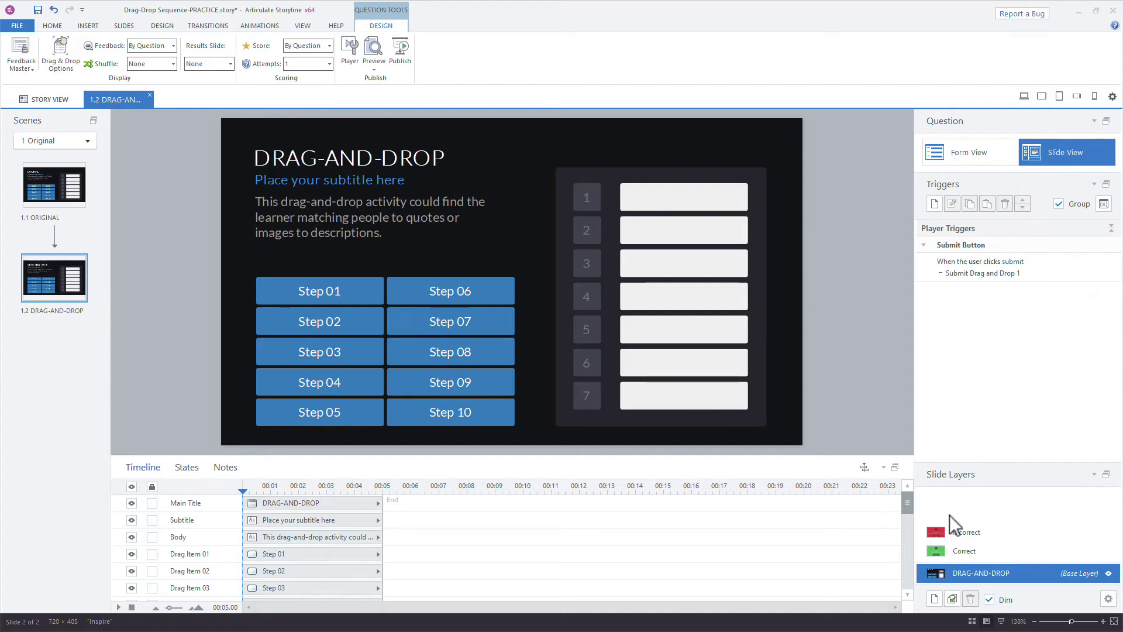
scroll(951, 519, down, 5)
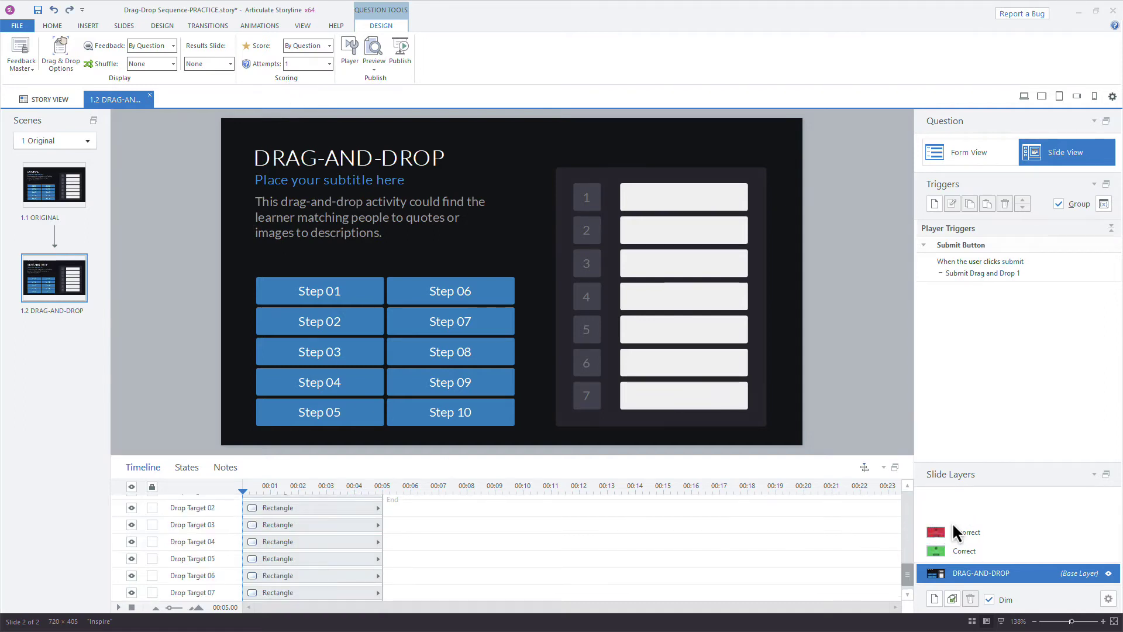
click(661, 232)
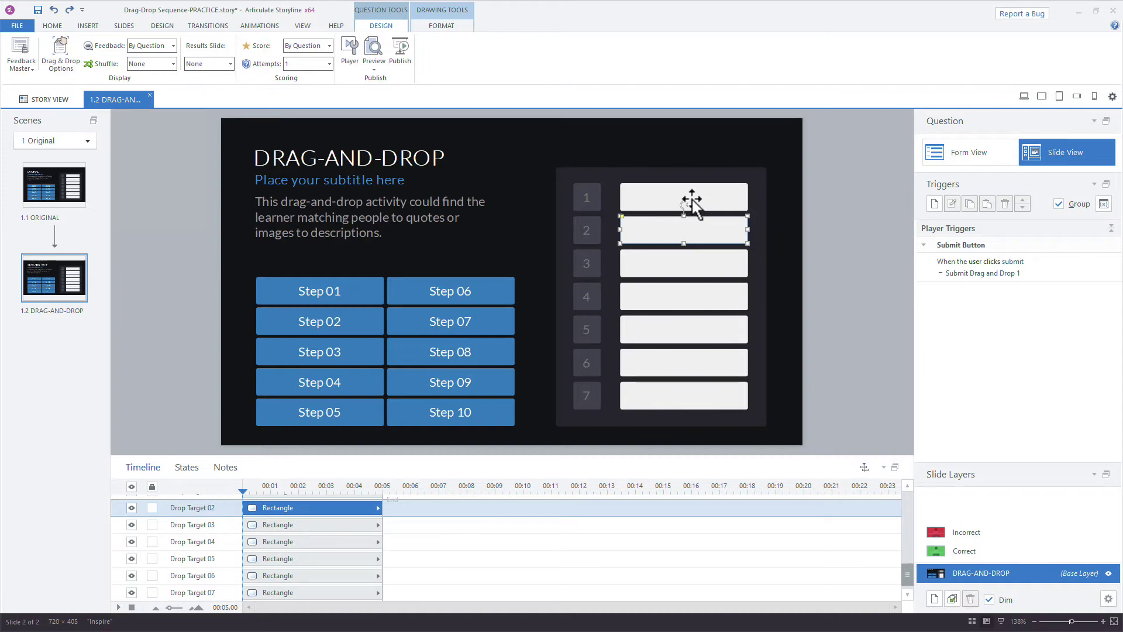
shift+click(654, 269)
shift+click(658, 300)
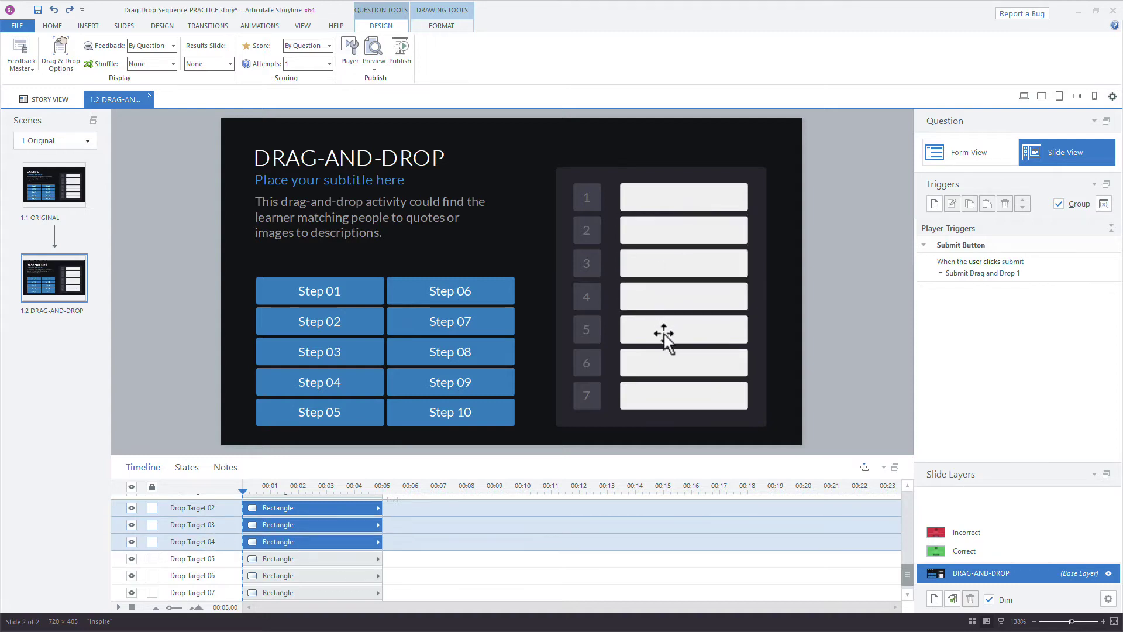
shift+click(664, 332)
shift+click(669, 367)
shift+click(668, 396)
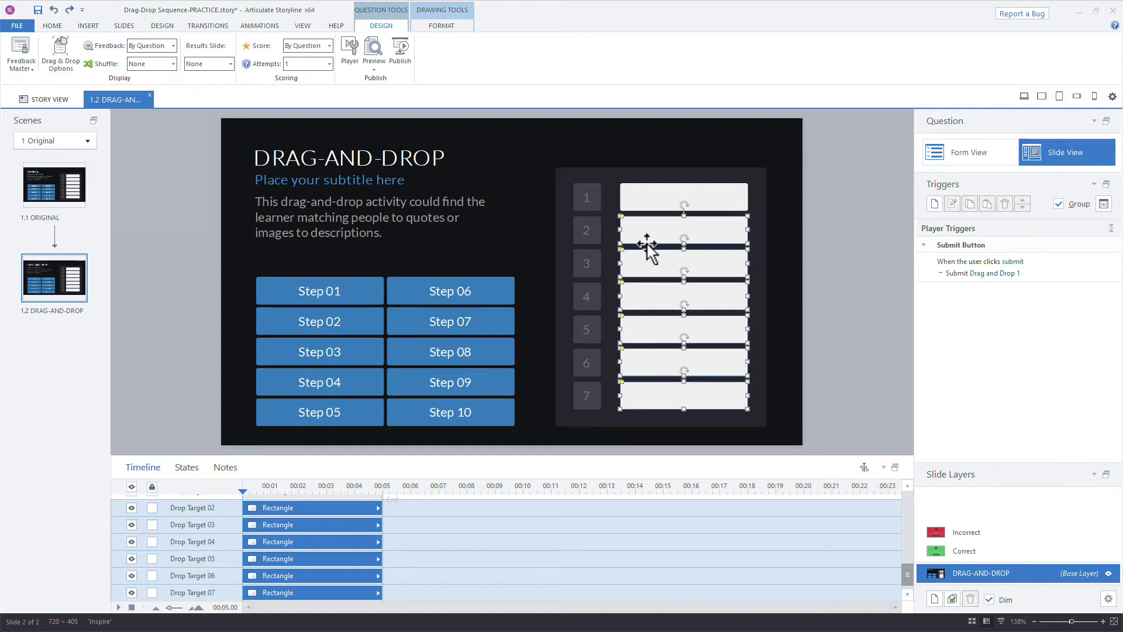
click(824, 261)
click(598, 234)
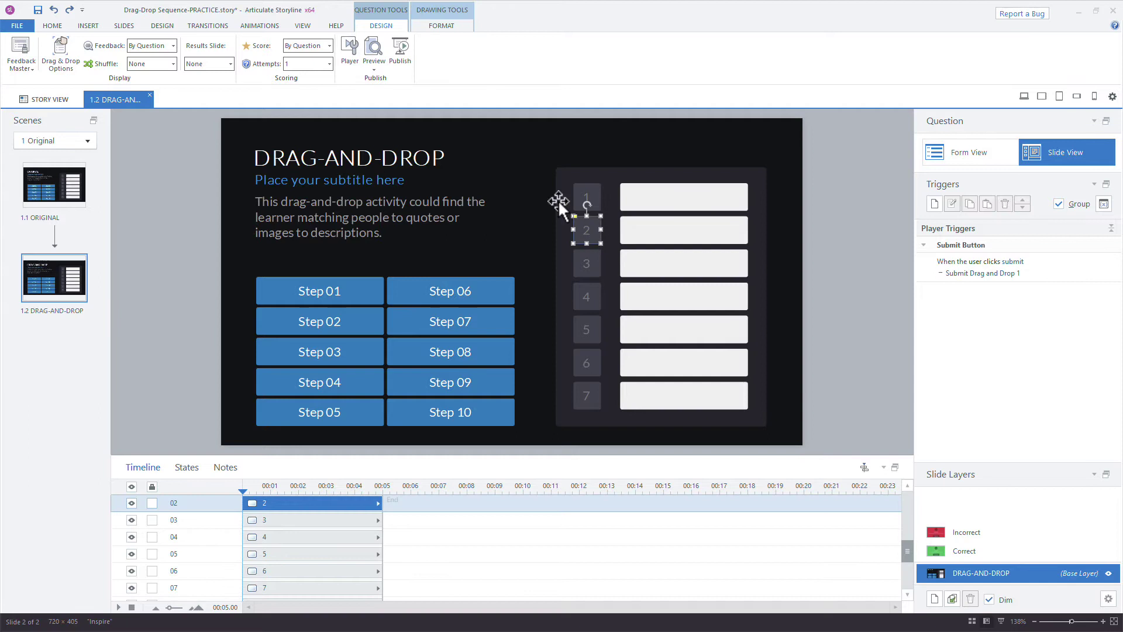
click(447, 27)
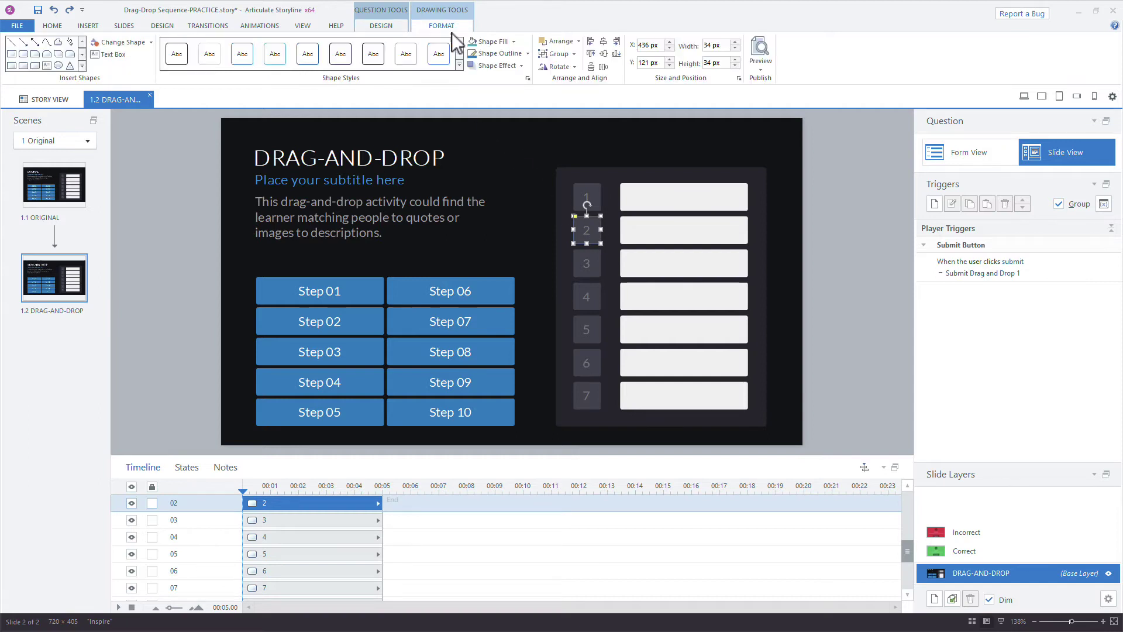
click(513, 41)
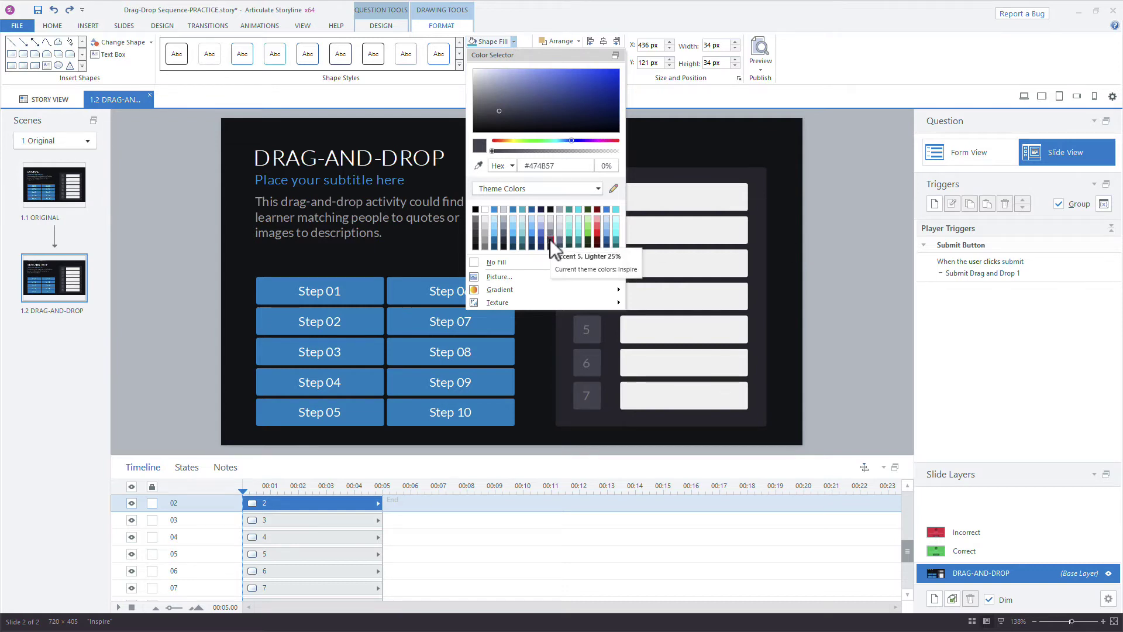
- Paint the dark grey fill onto drop-target boxes 2 through 7 with Format Painter
click(548, 24)
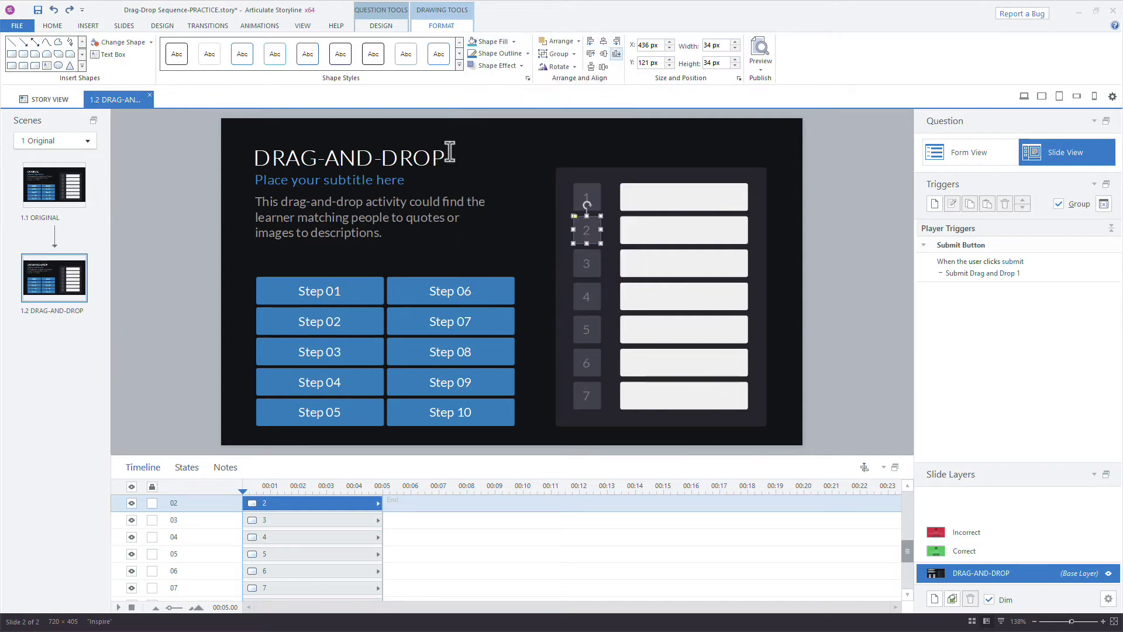
click(41, 25)
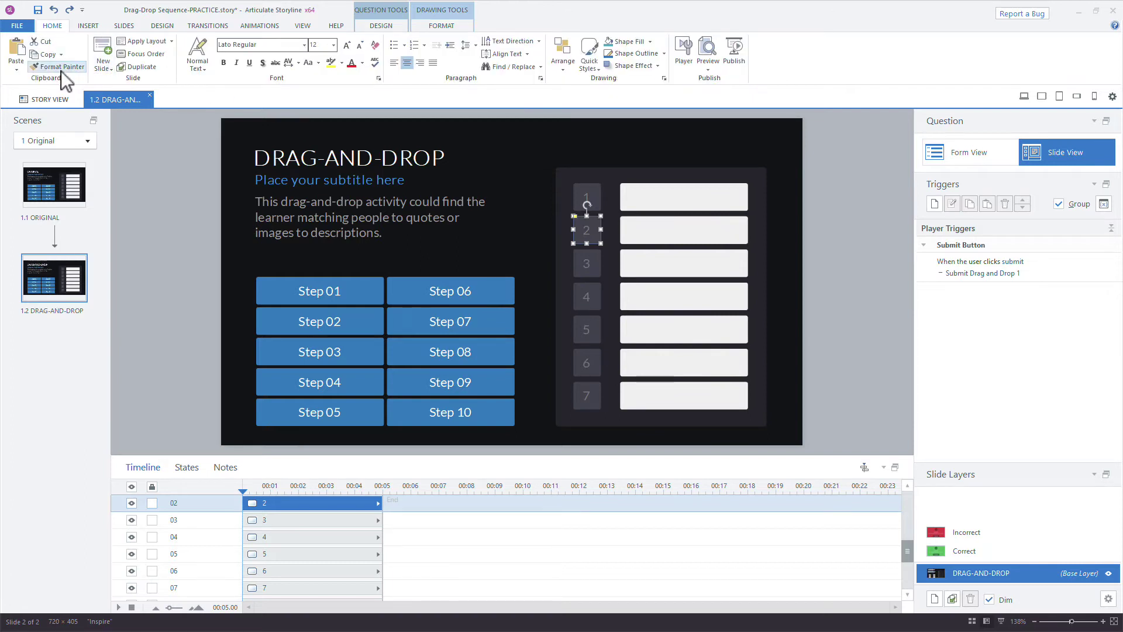
click(662, 234)
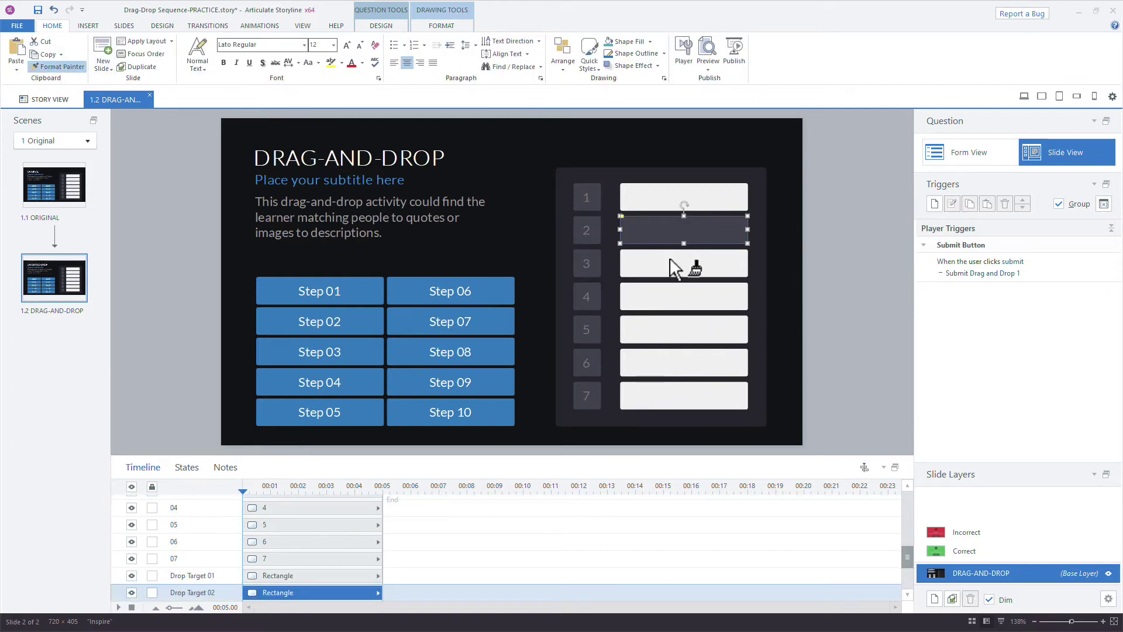
click(670, 260)
click(677, 299)
click(681, 328)
click(684, 361)
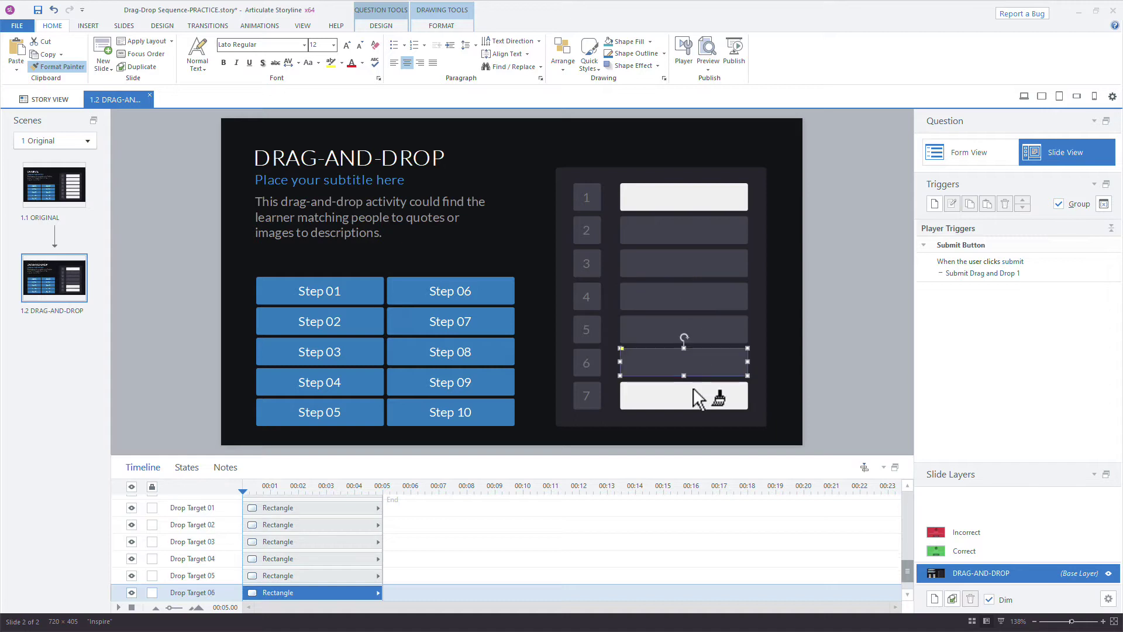
click(693, 389)
click(855, 370)
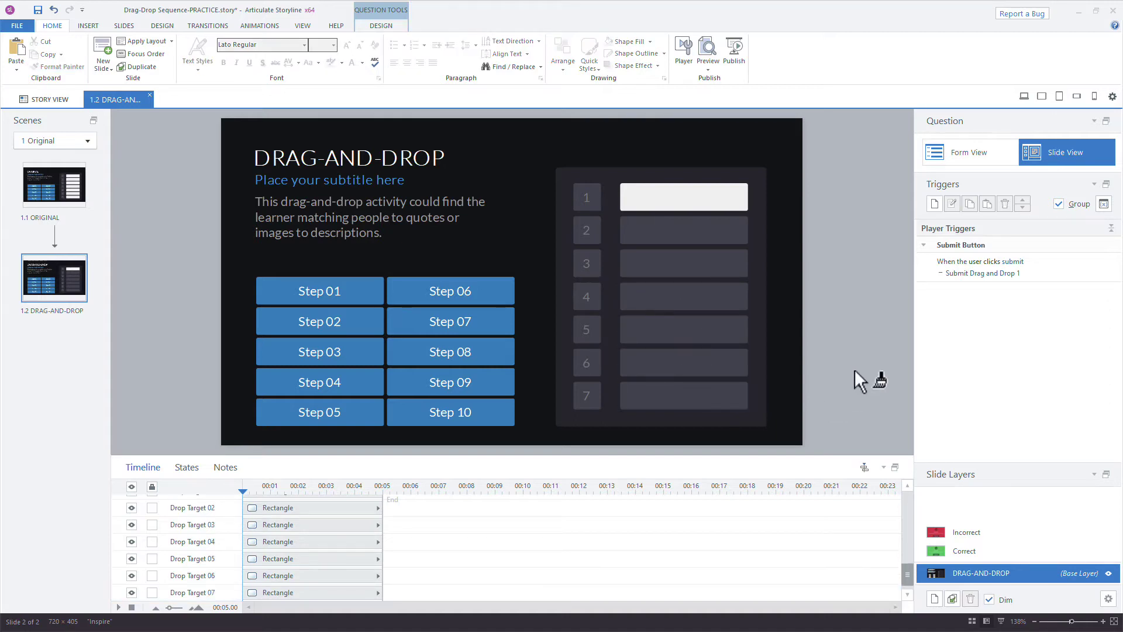
key(Escape)
- In Form View, set the drop targets for Steps 02 and 03 to (None)
click(959, 160)
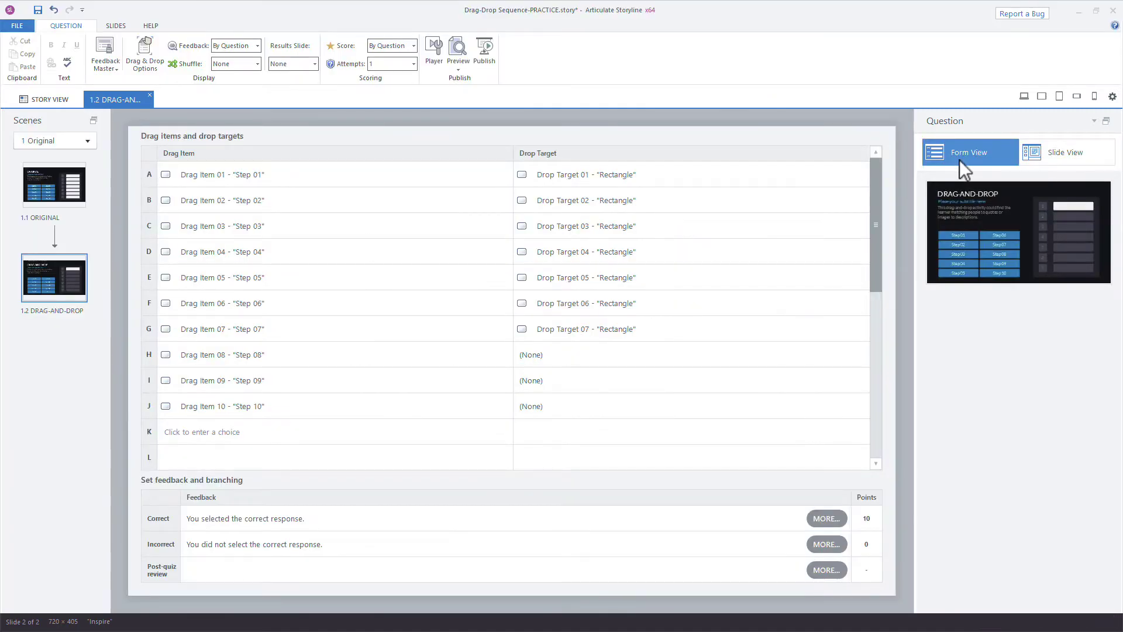
click(599, 205)
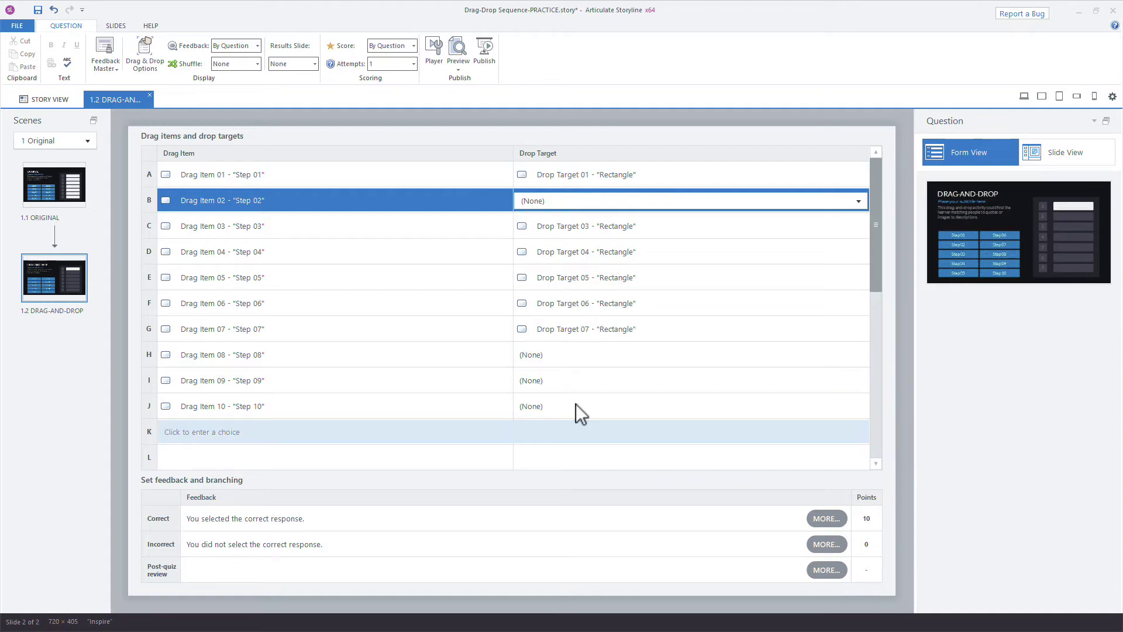
click(592, 221)
click(543, 493)
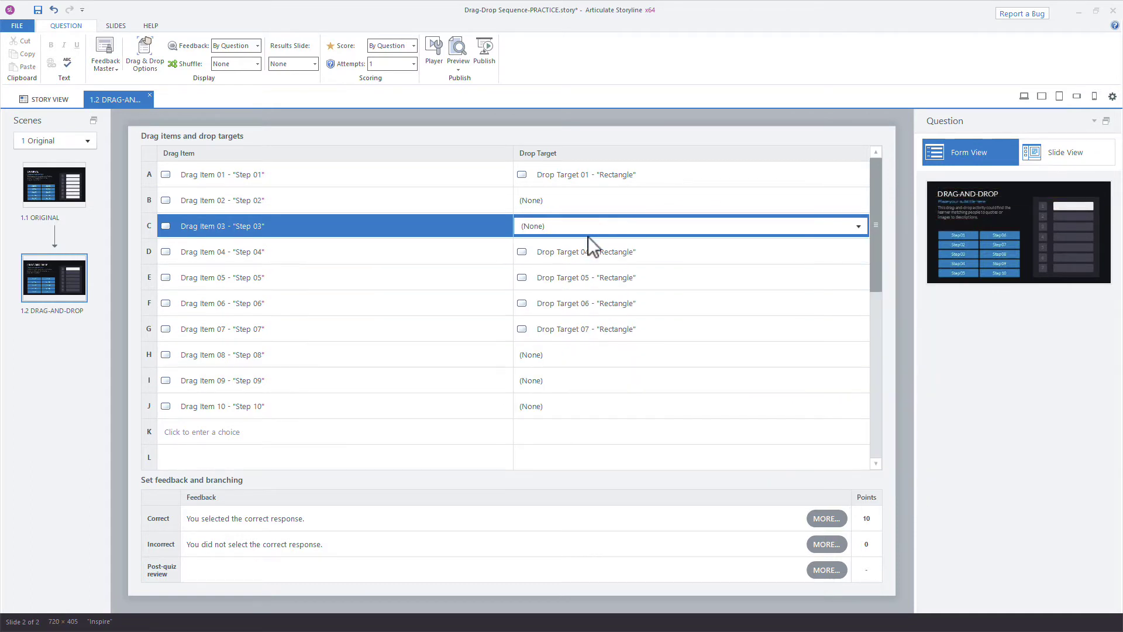
click(587, 234)
click(587, 242)
click(588, 233)
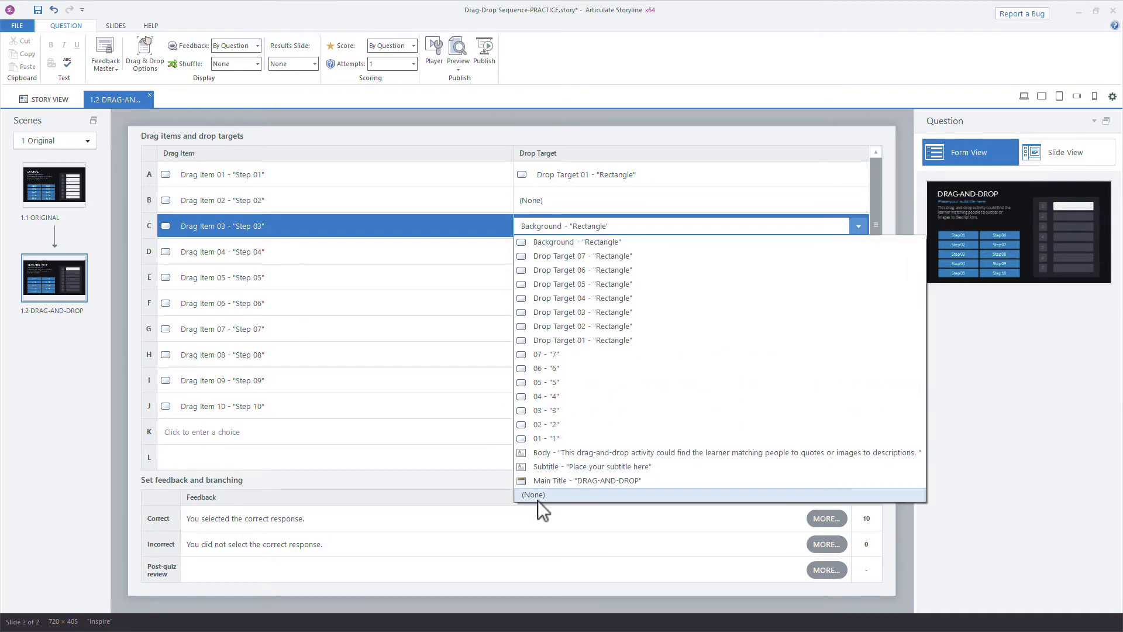
click(538, 496)
- Set the drop targets for Steps 04 through 07 to (None)
click(573, 255)
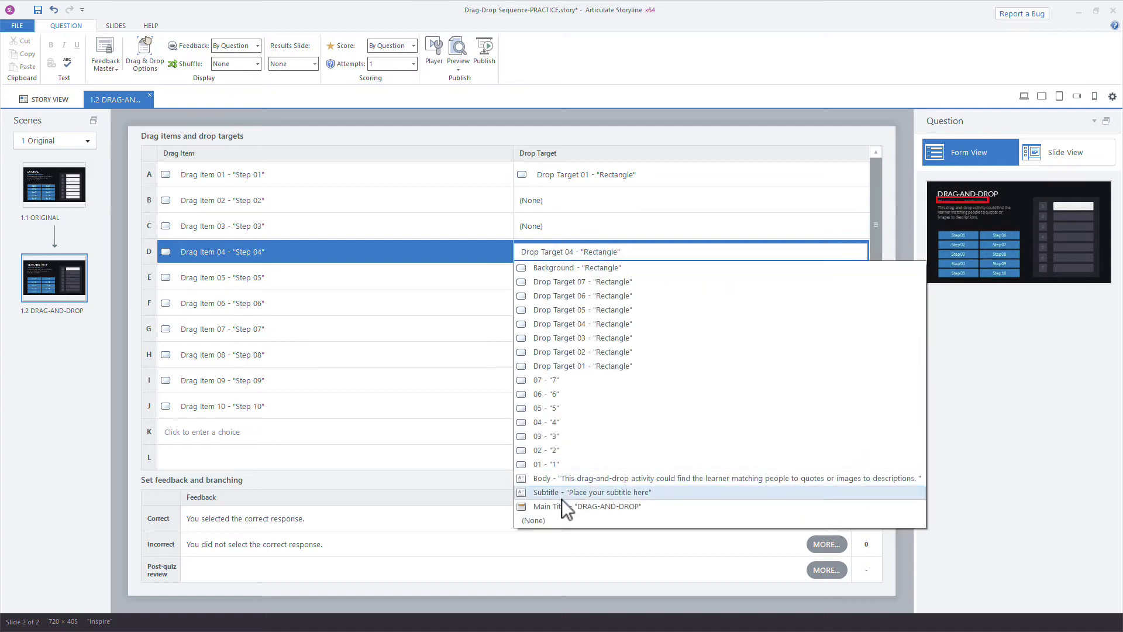
click(557, 518)
click(560, 273)
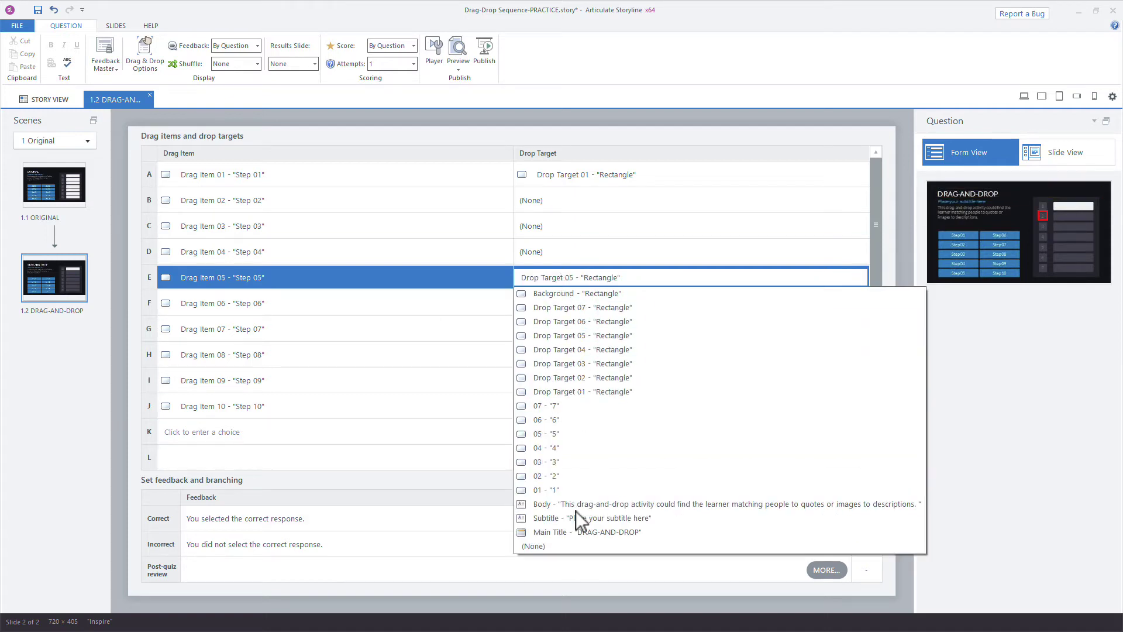
click(564, 550)
click(567, 293)
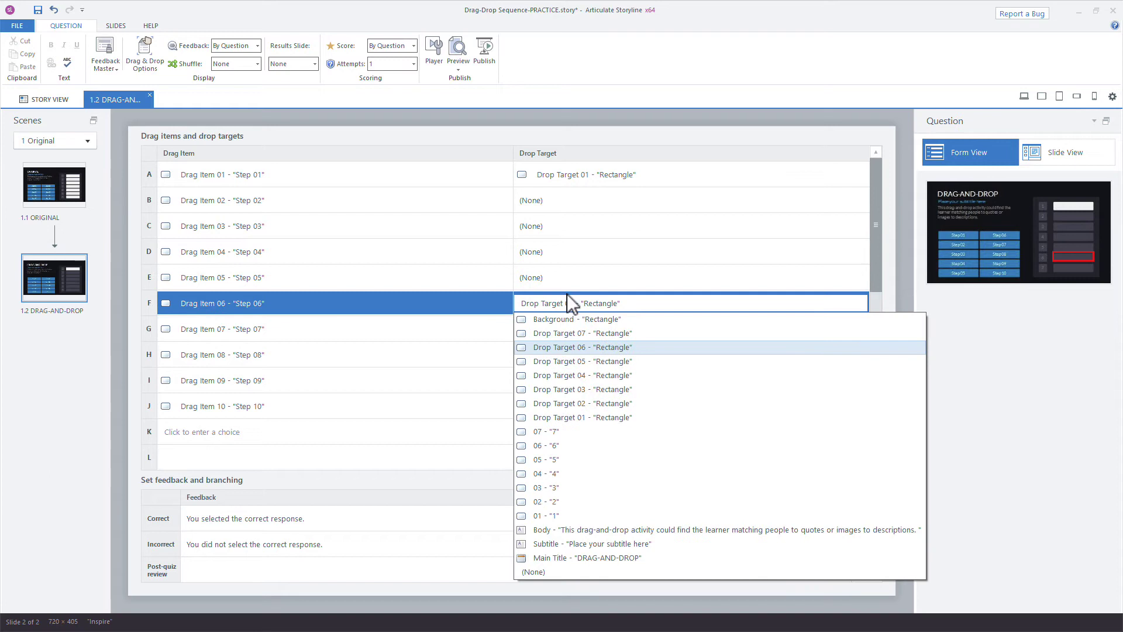
click(557, 572)
click(591, 330)
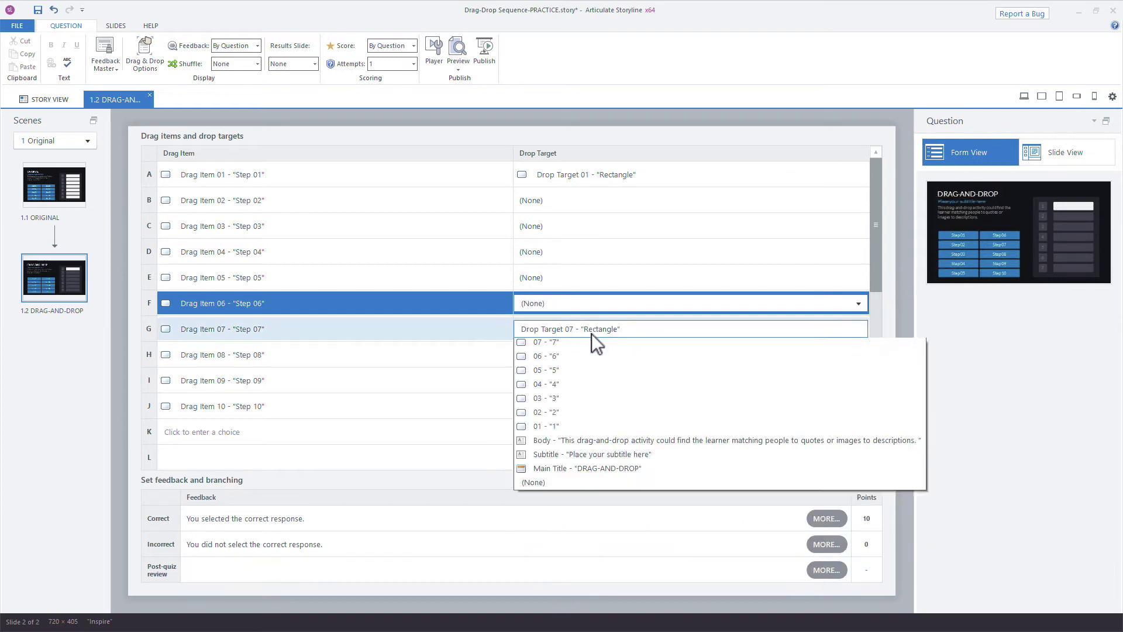
click(553, 595)
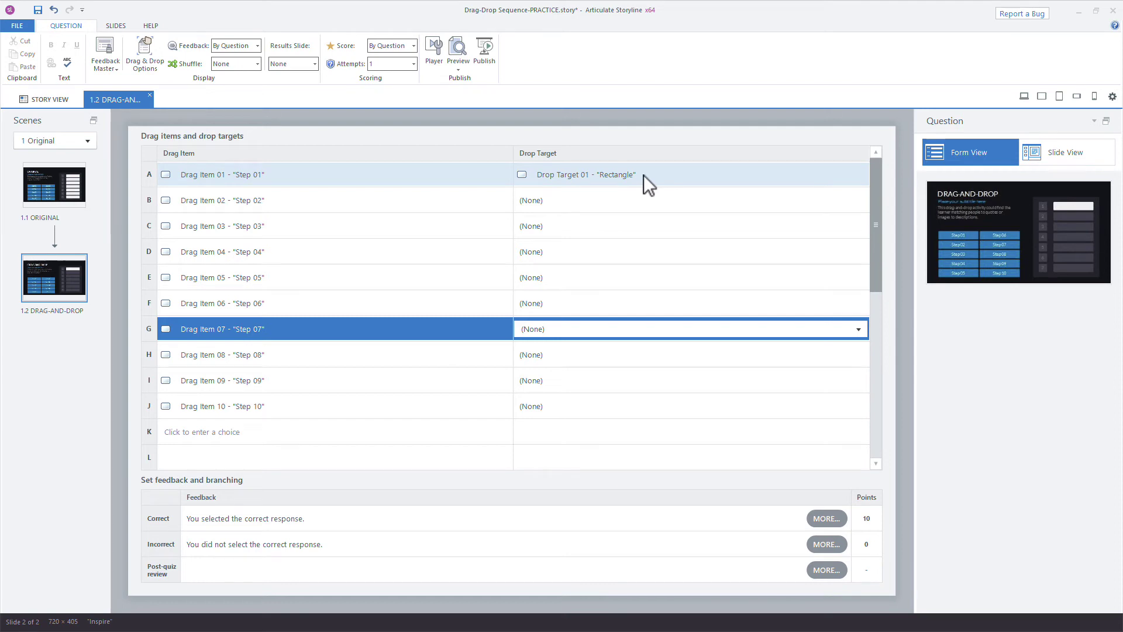
- Preview slide 1.2, submit Step 01 in slot 1 for Correct, then open the Incorrect layer
click(1044, 153)
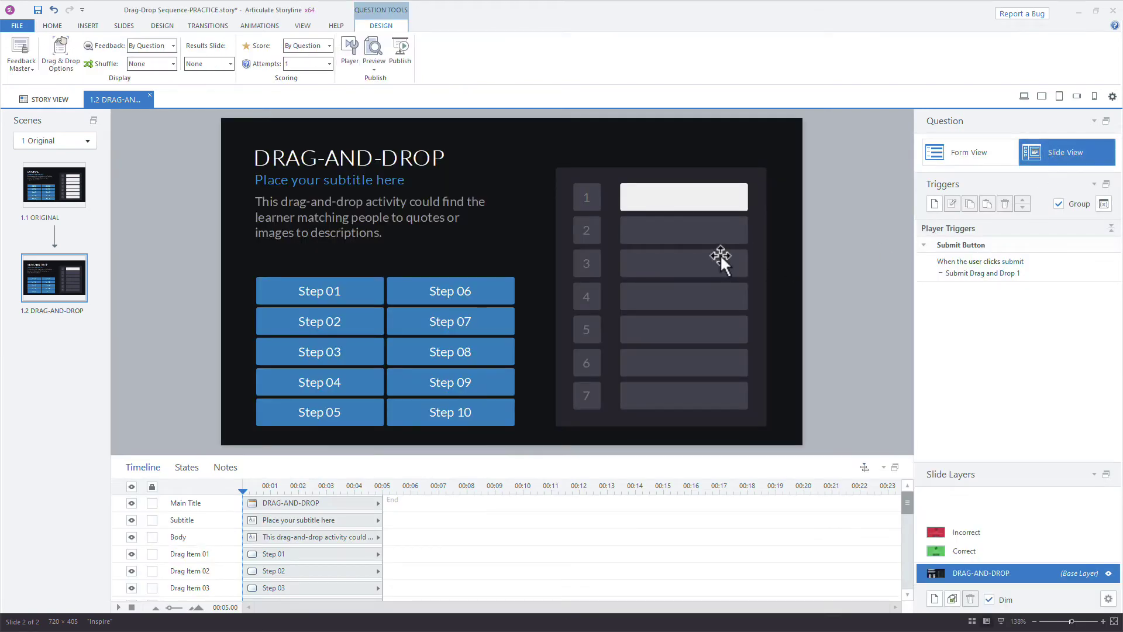
click(1021, 100)
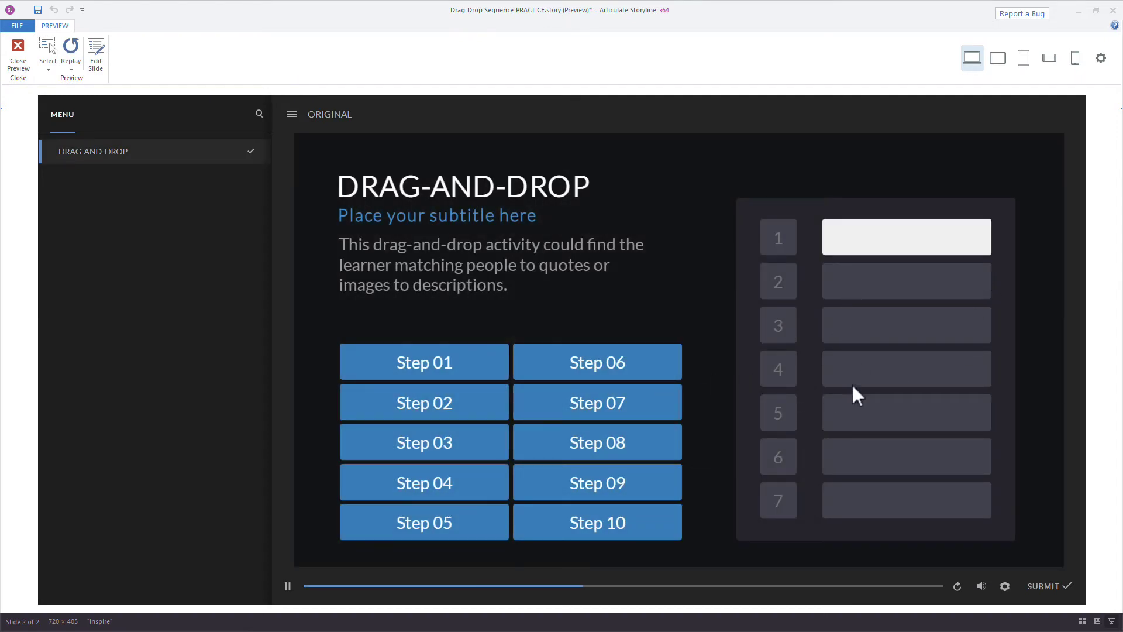
drag(574, 377, 830, 255)
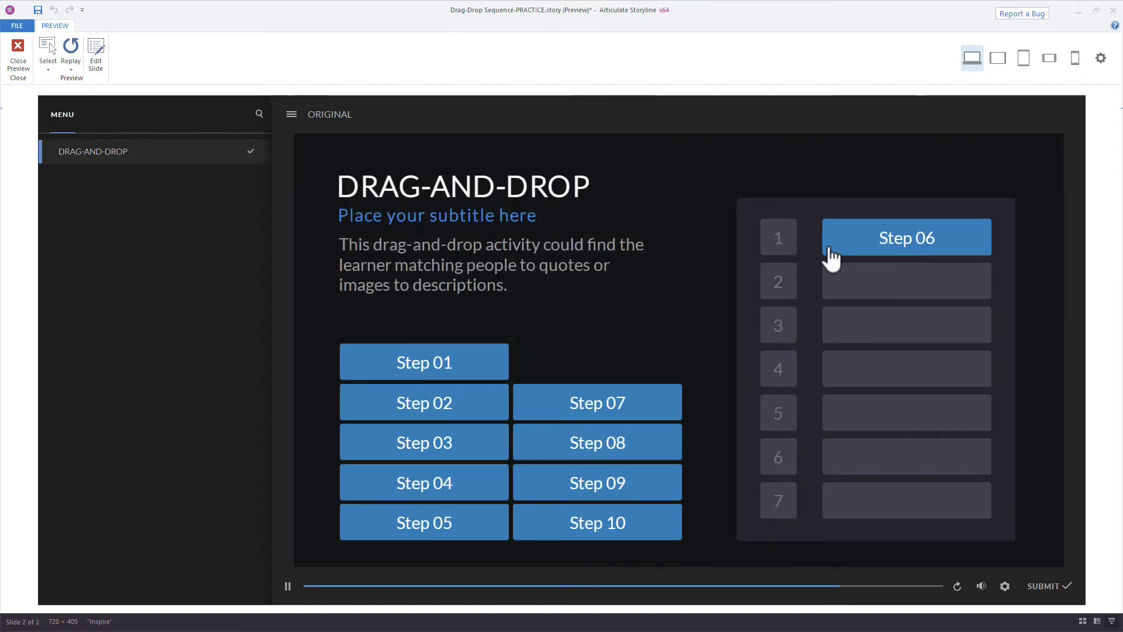
drag(456, 379, 903, 296)
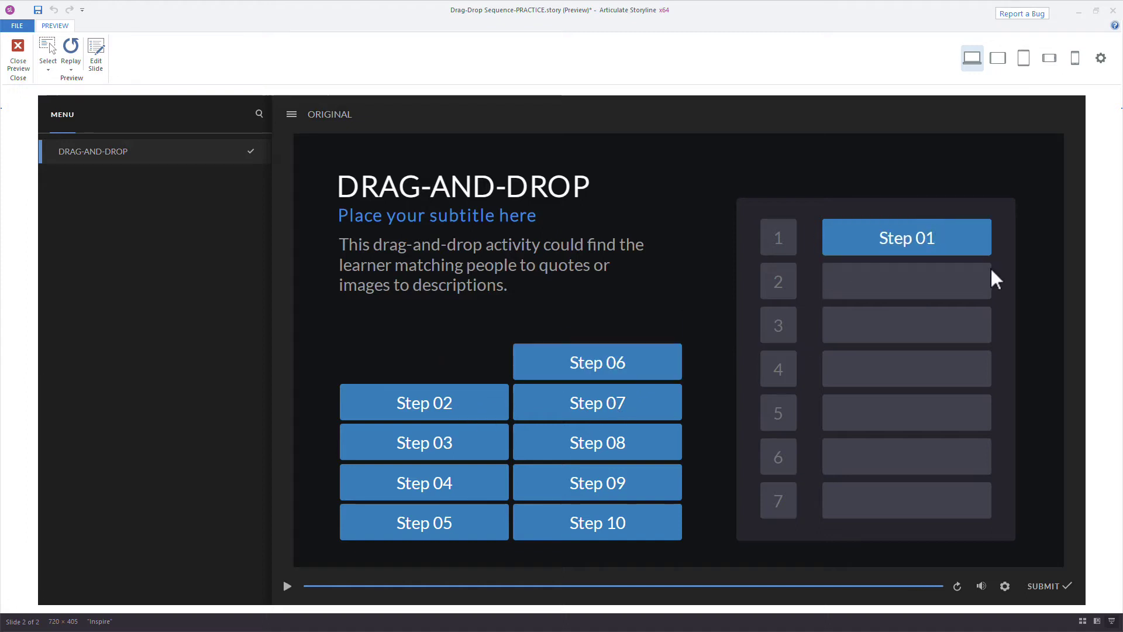
click(1046, 585)
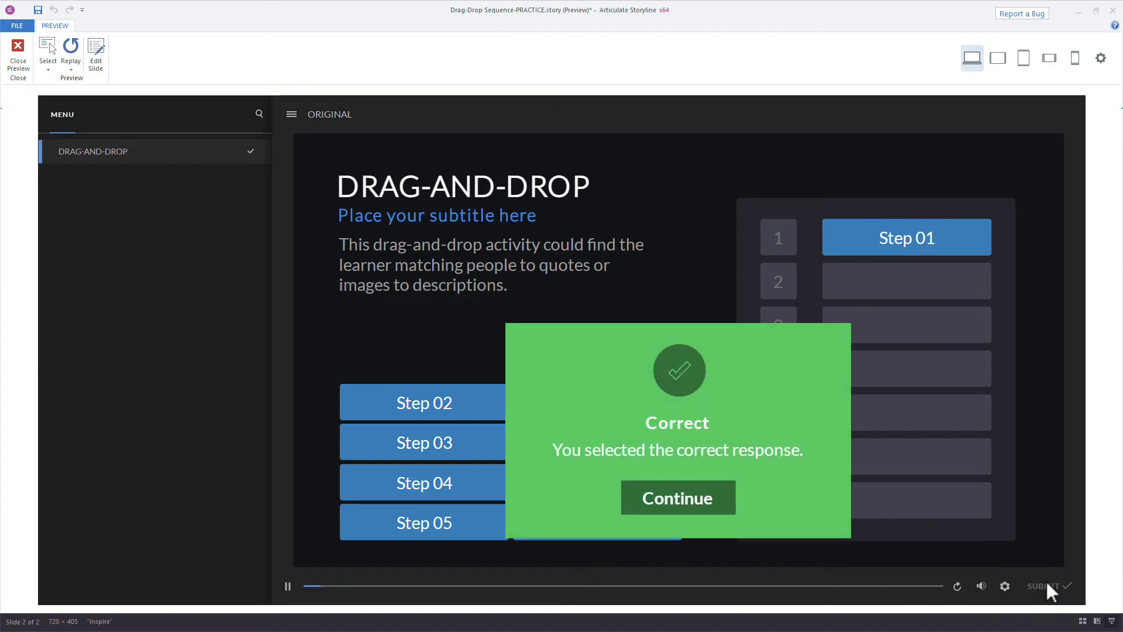
click(685, 507)
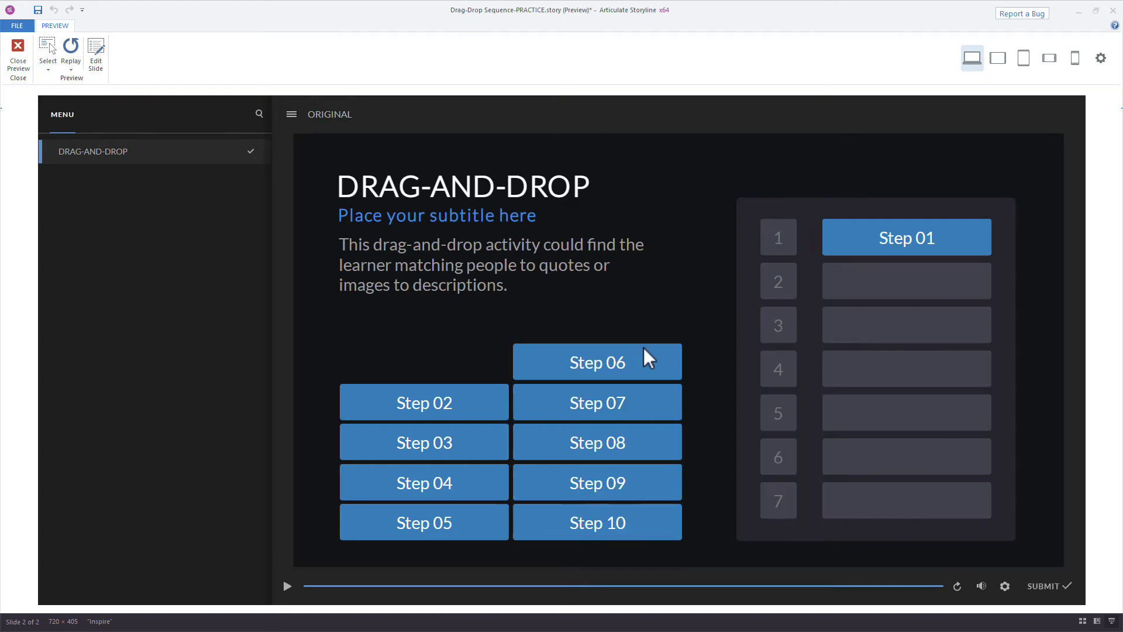
key(Escape)
click(992, 535)
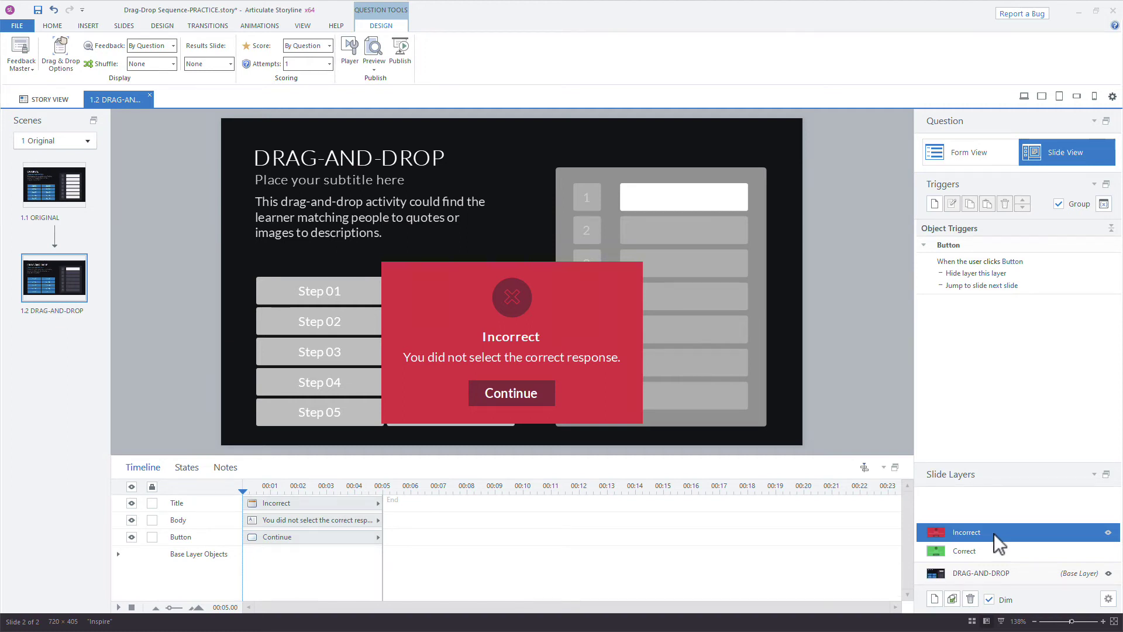
click(513, 339)
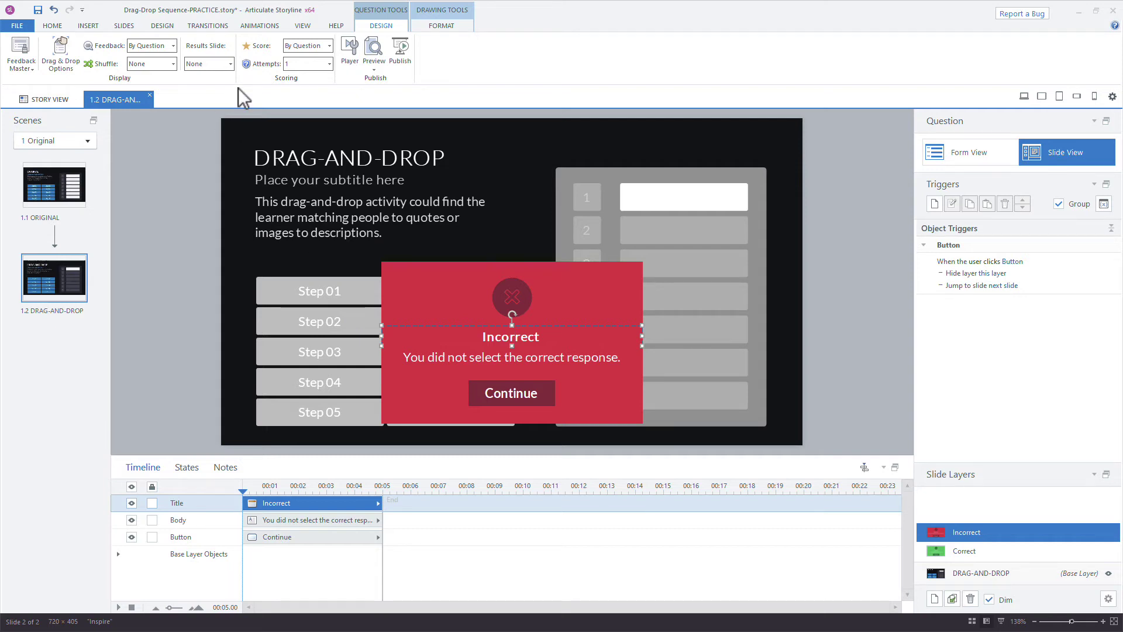
- Allow two attempts and rename the extra feedback layer to Try Again
click(306, 63)
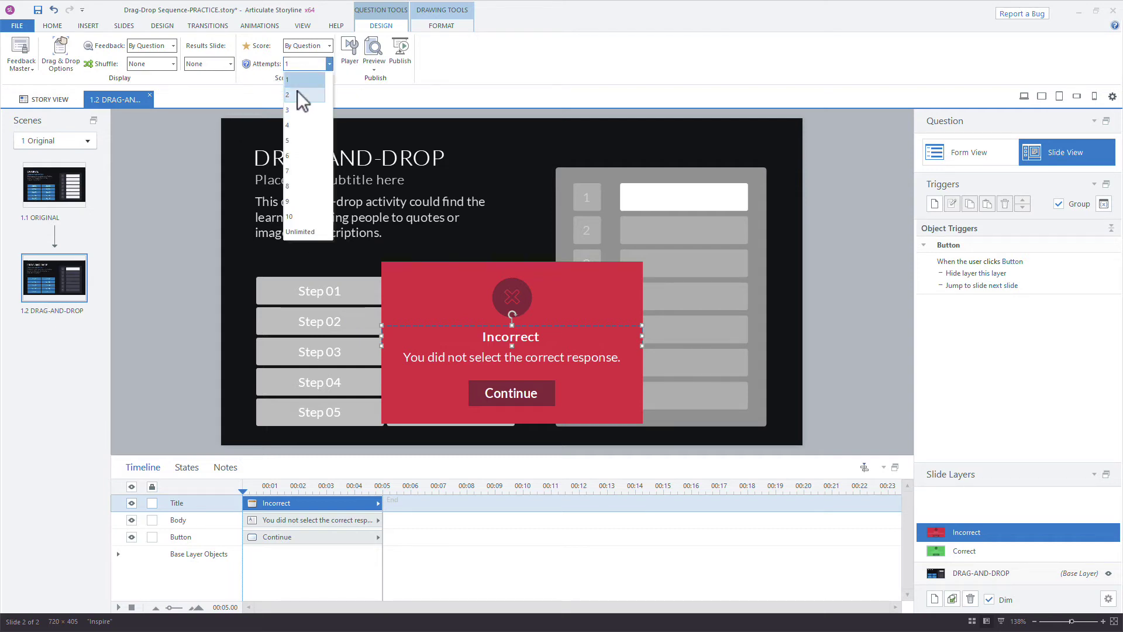
click(298, 90)
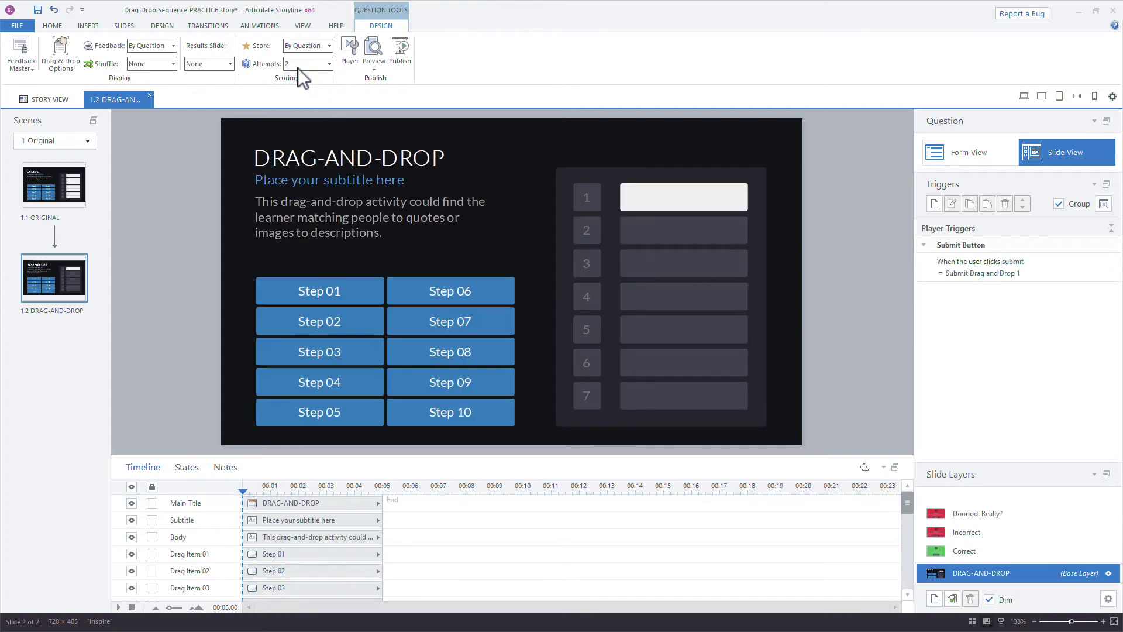
click(1010, 519)
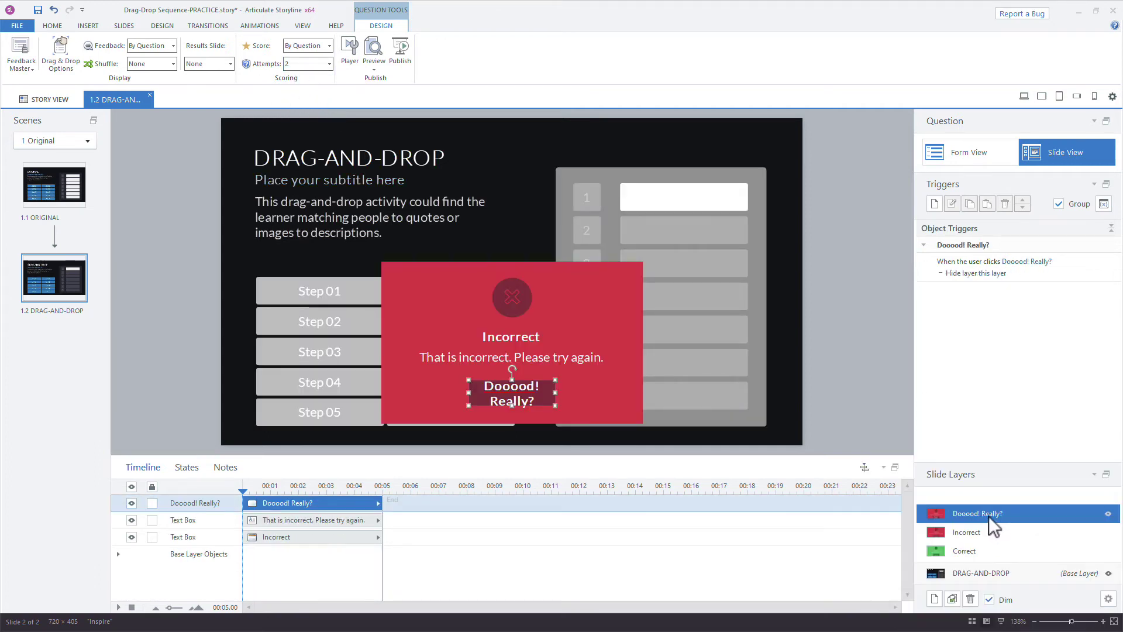
double_click(988, 514)
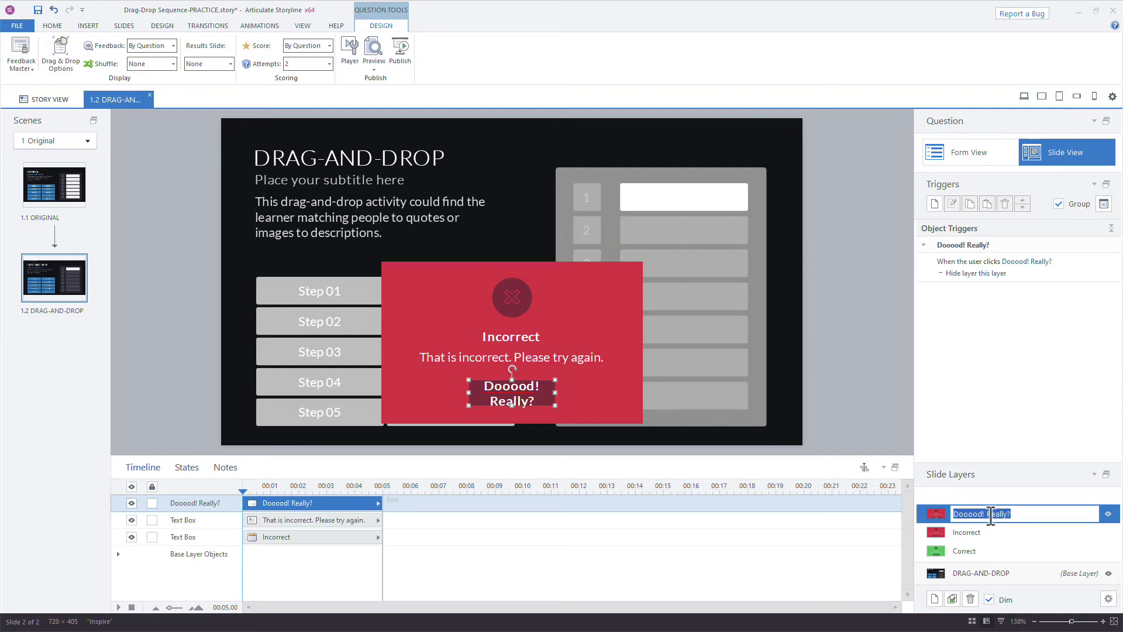
text(Try Again)
key(Return)
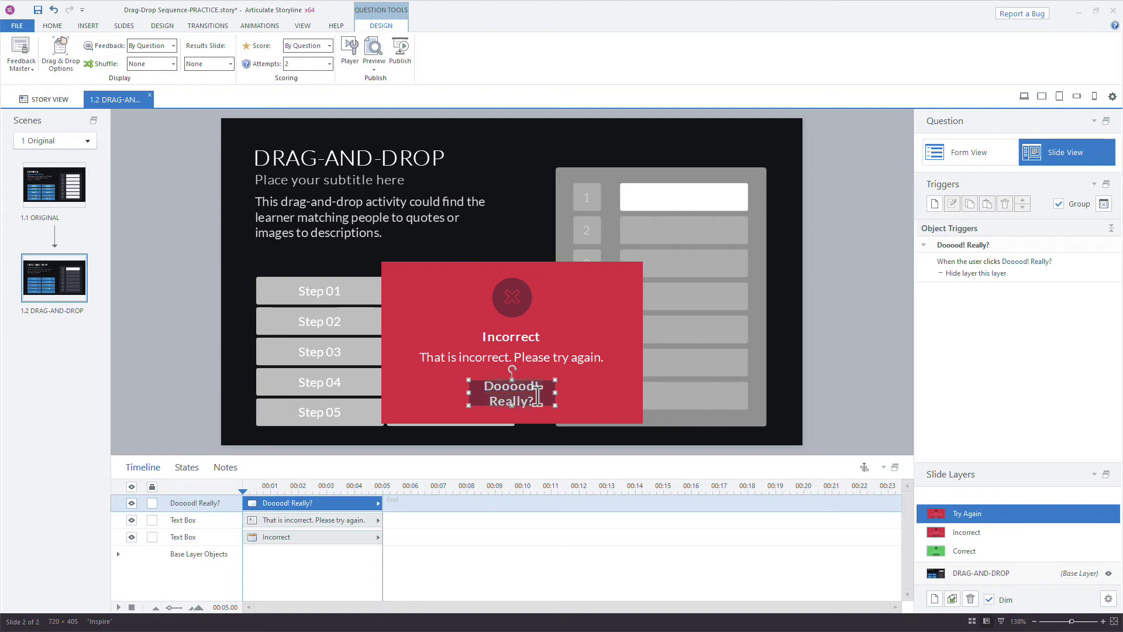
- Change the layer's button text to Try Again, then view the Incorrect layer
text(Try Again)
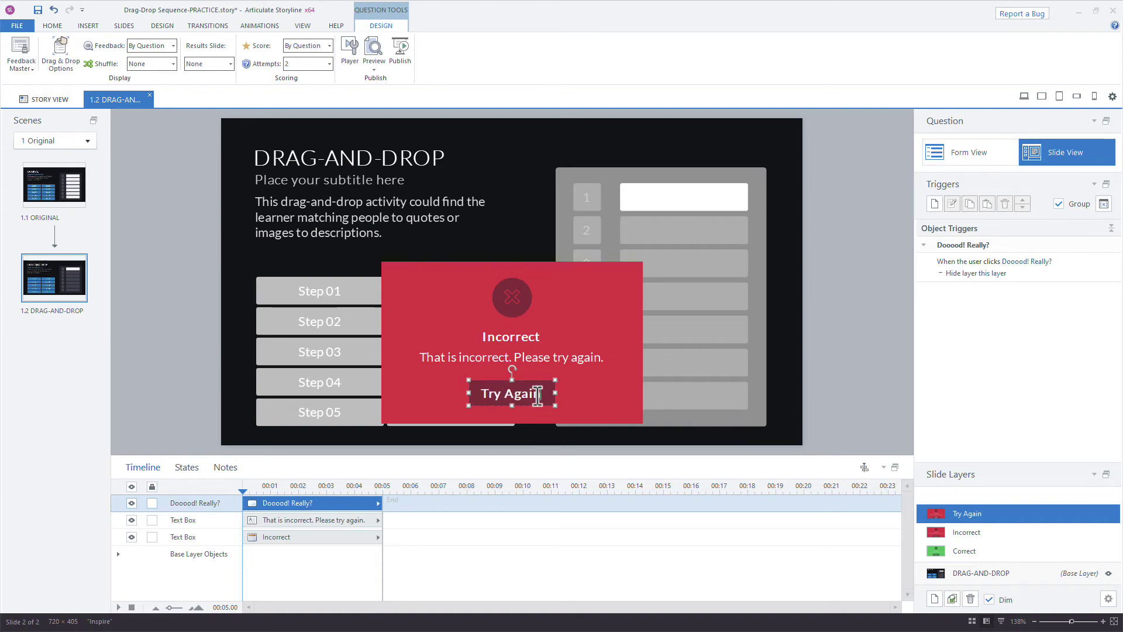
click(571, 394)
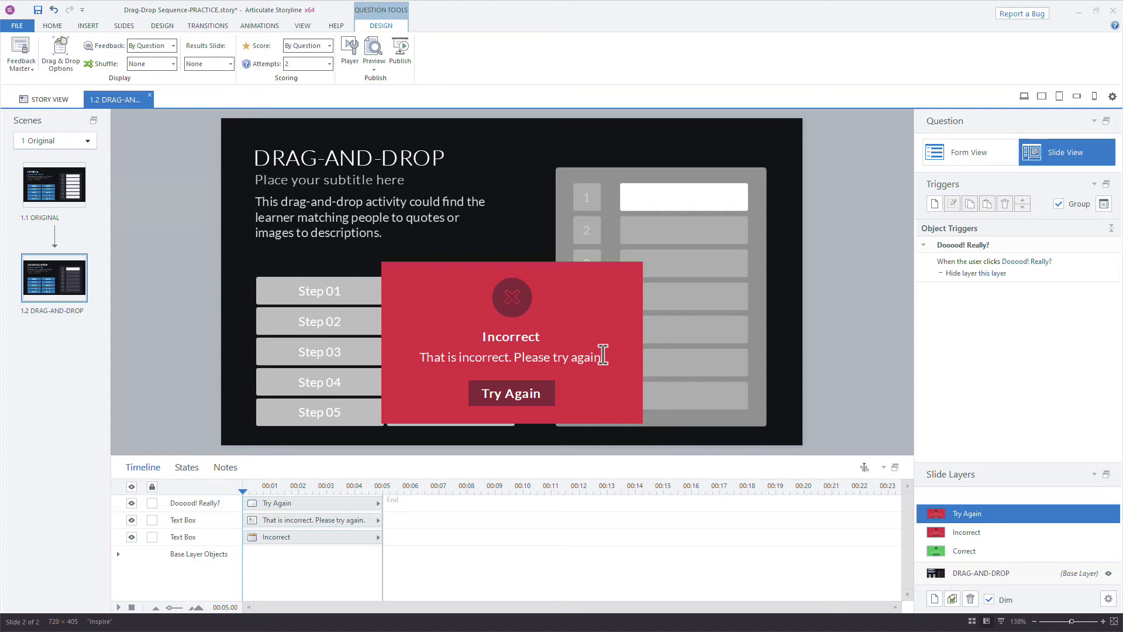
click(992, 535)
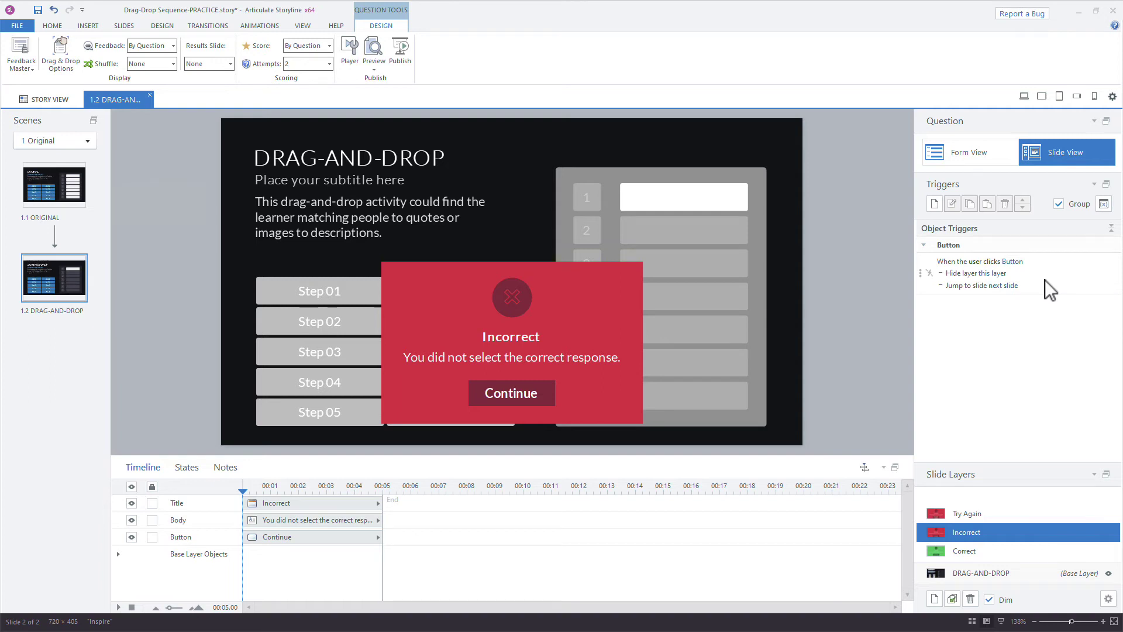
- Retitle slide 1.2 as 01 - DRAG-AND-DROP
click(999, 579)
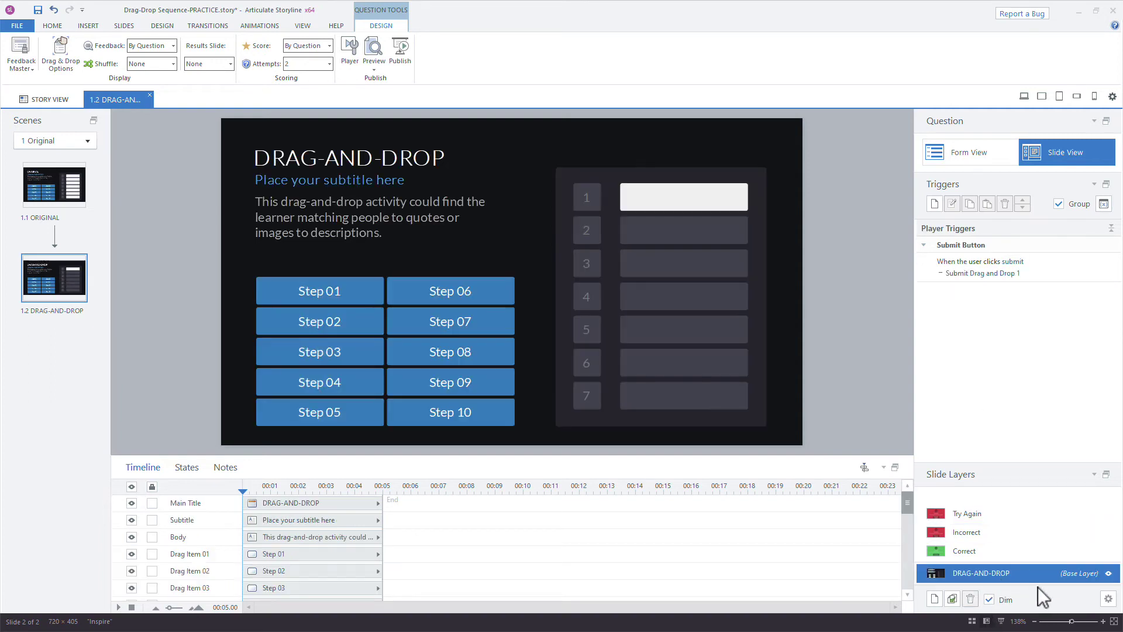
click(258, 156)
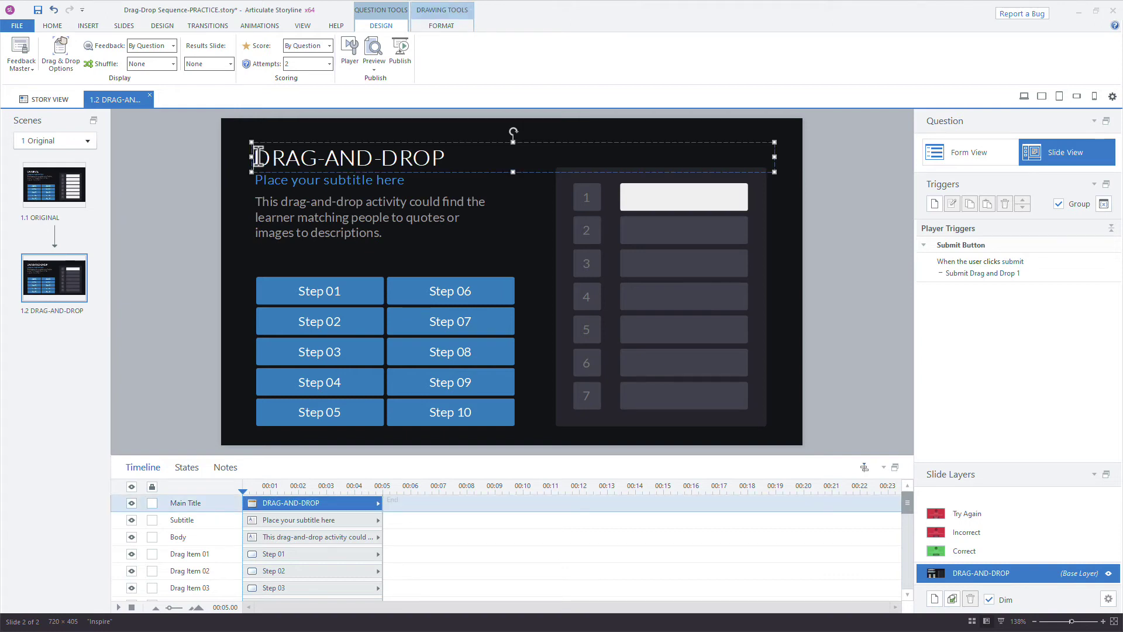
text(01 -)
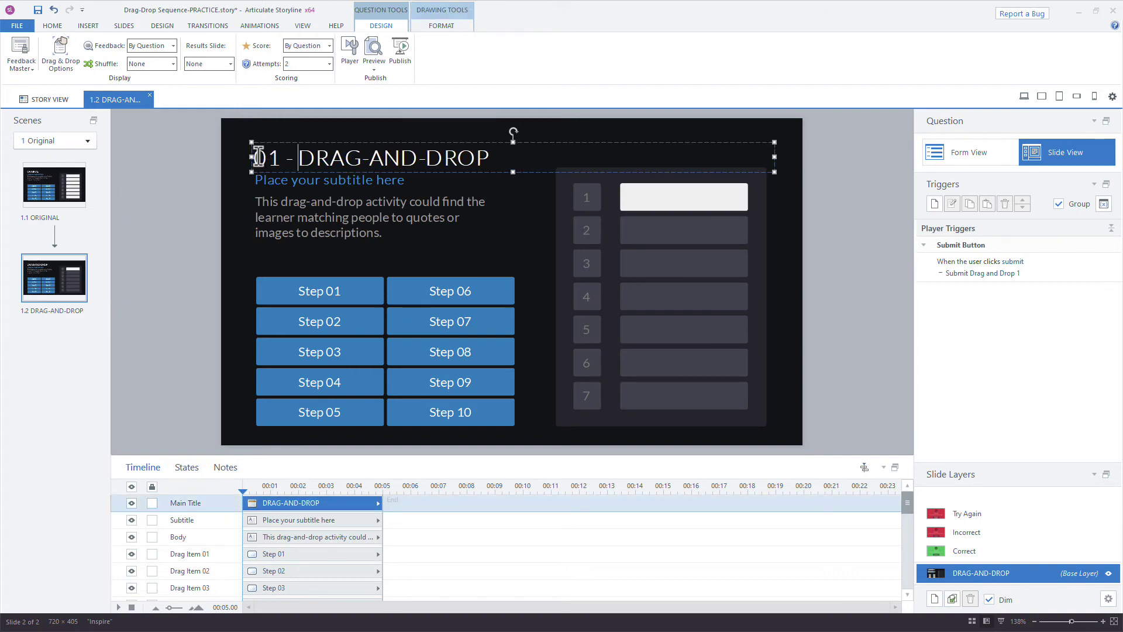
click(165, 241)
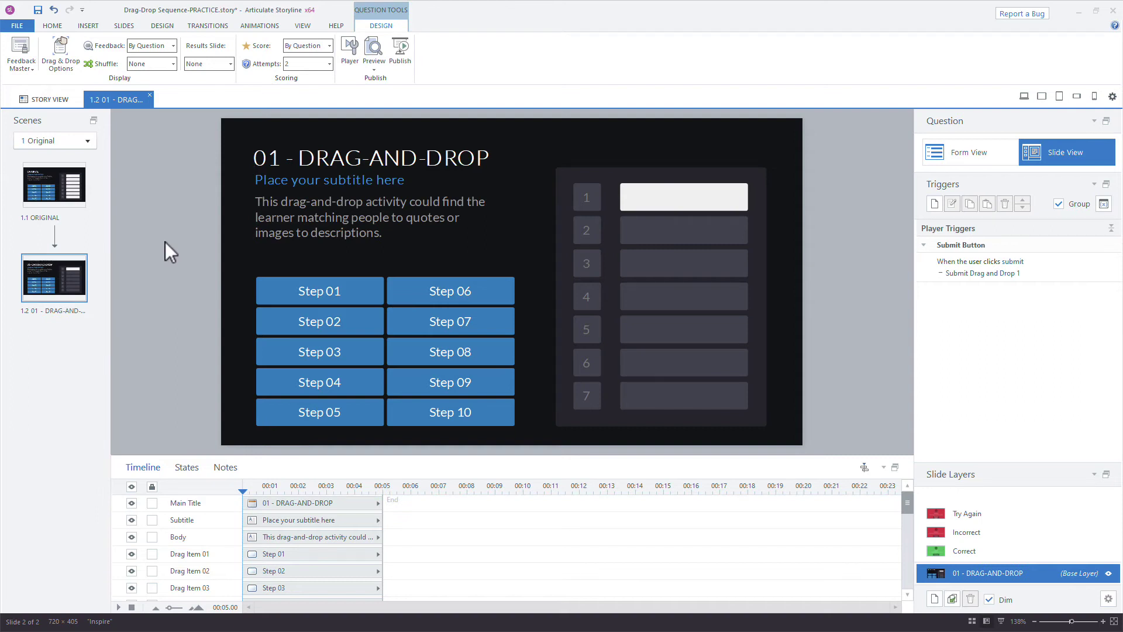
- Duplicate the slide and change the copy's title to 02 - DRAG-AND-DROP
right_click(61, 279)
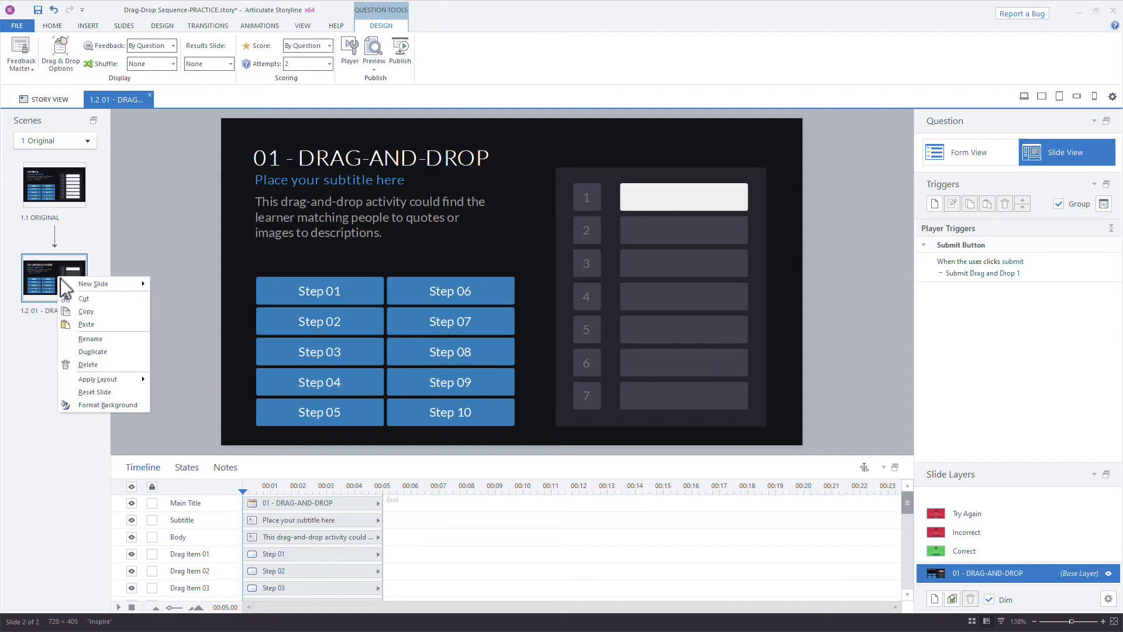
click(121, 352)
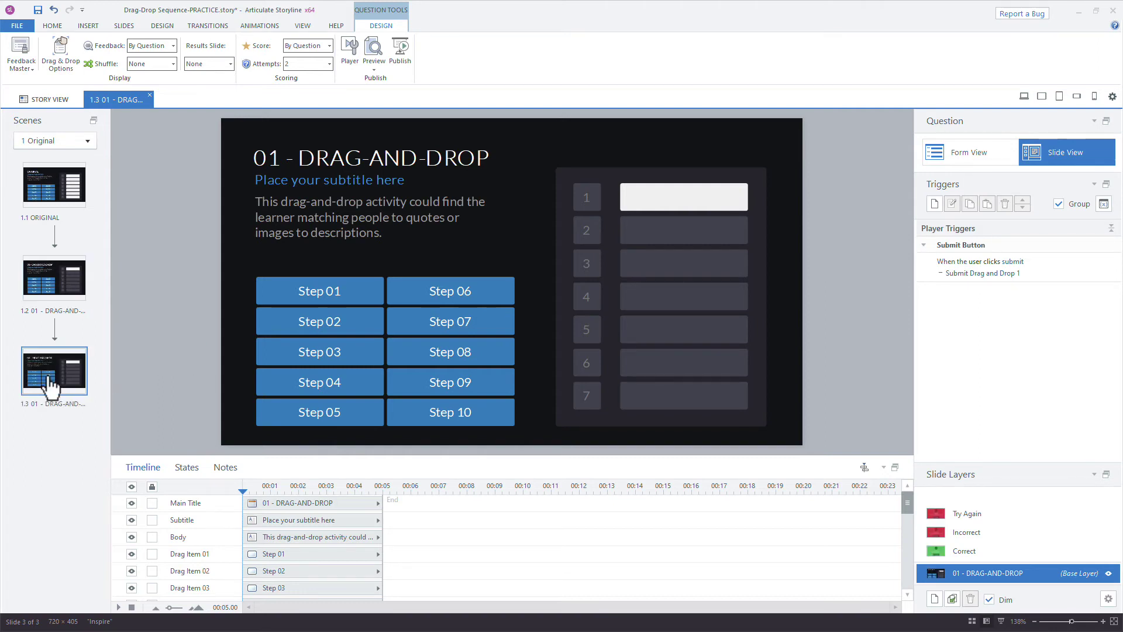
click(275, 158)
text(2)
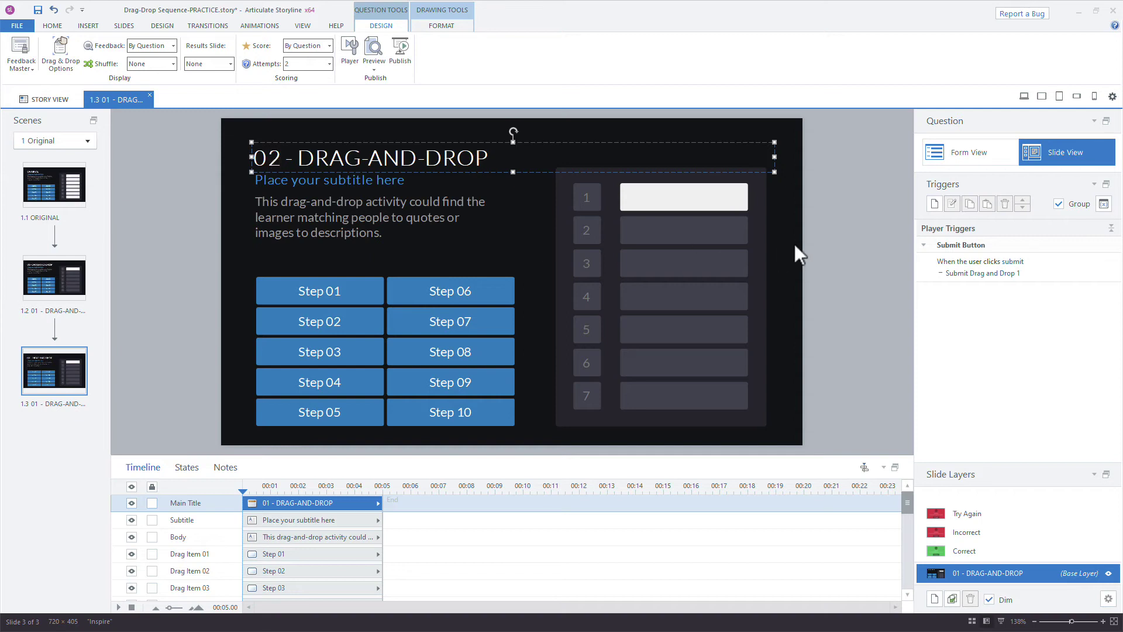
click(815, 240)
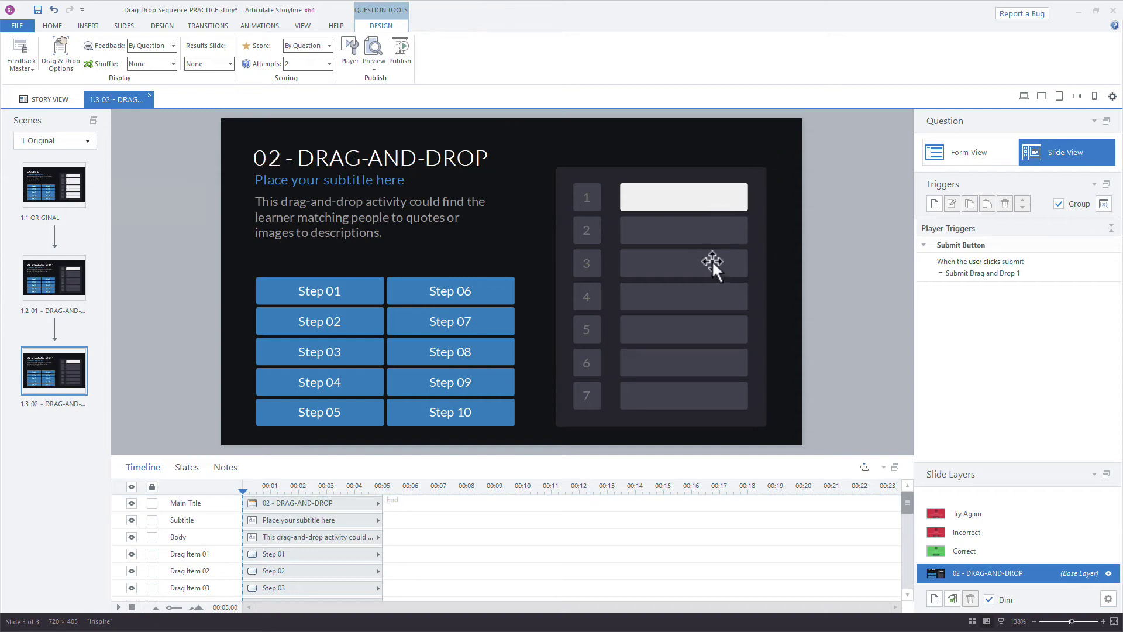
- Copy Drop Target 01 down into slot 2
click(645, 200)
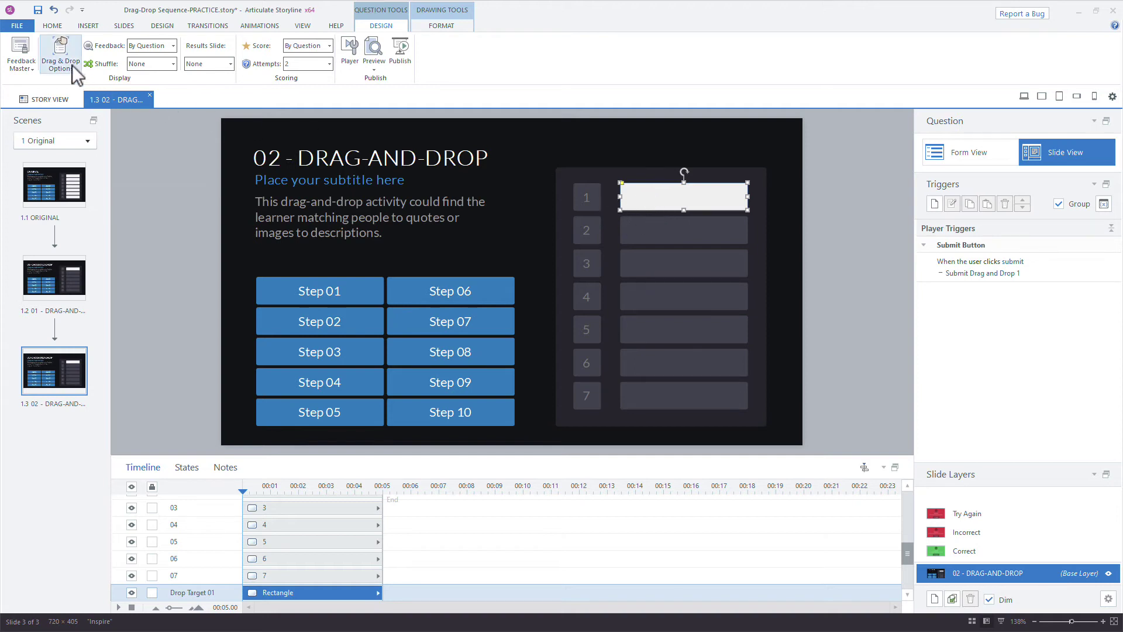
click(60, 27)
drag(660, 197, 660, 233)
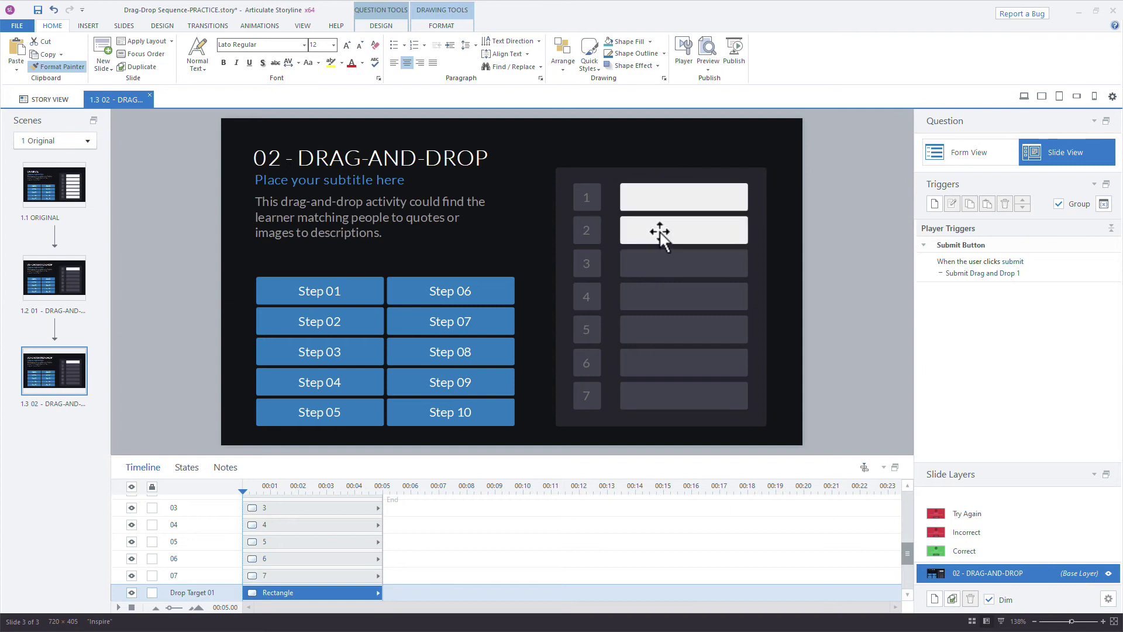
click(868, 250)
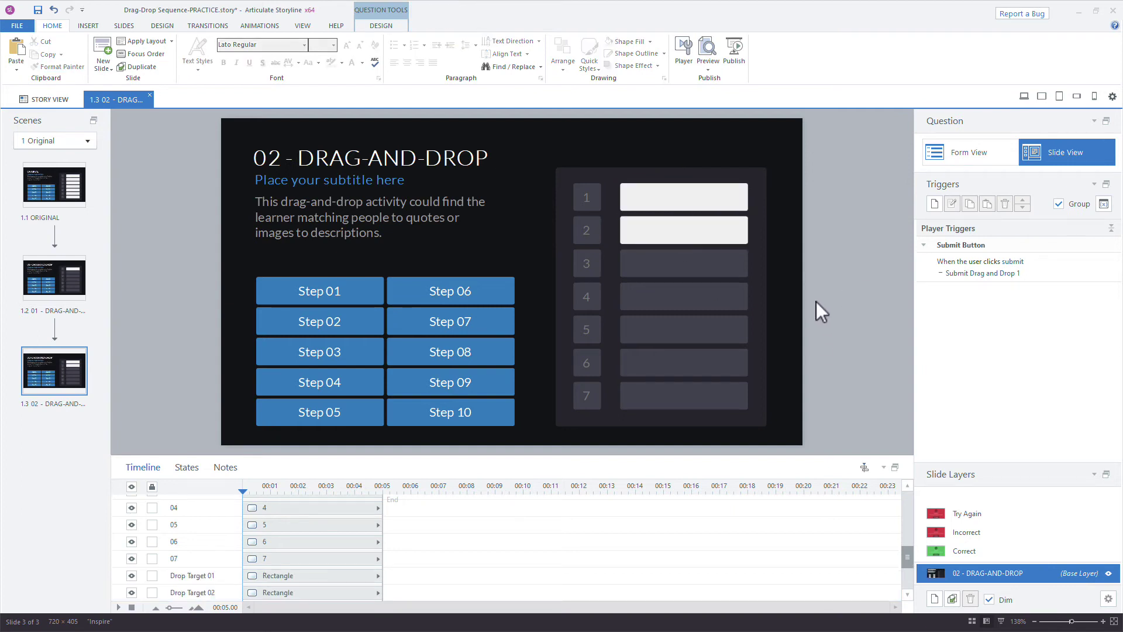
- Apply the Step 01 button's blue styling to the slot 1 drop target
click(695, 208)
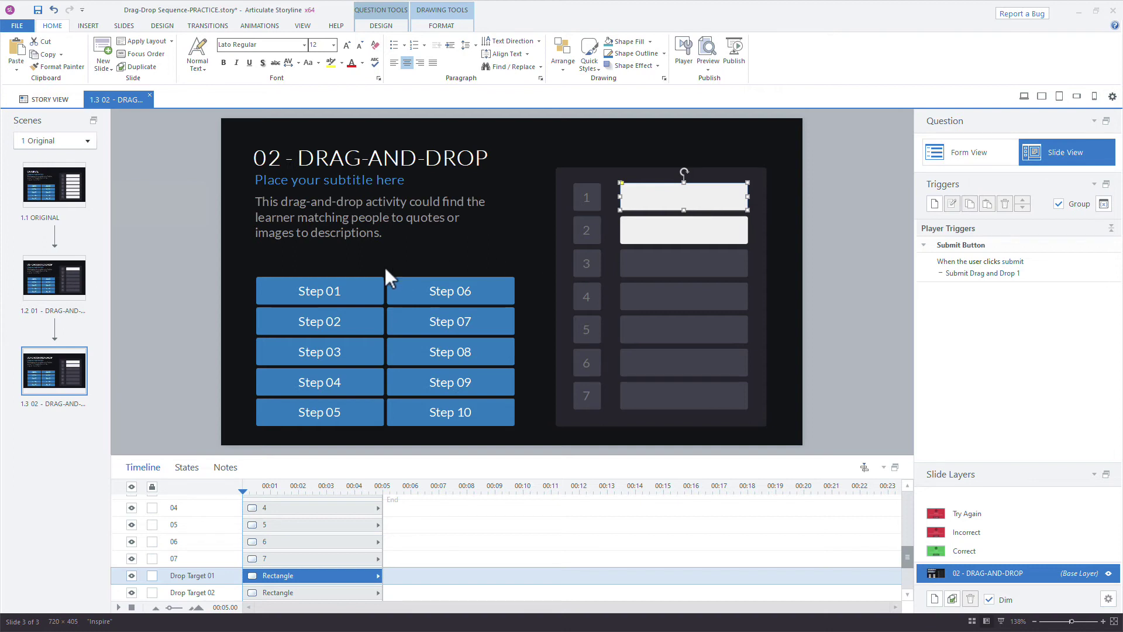
click(345, 279)
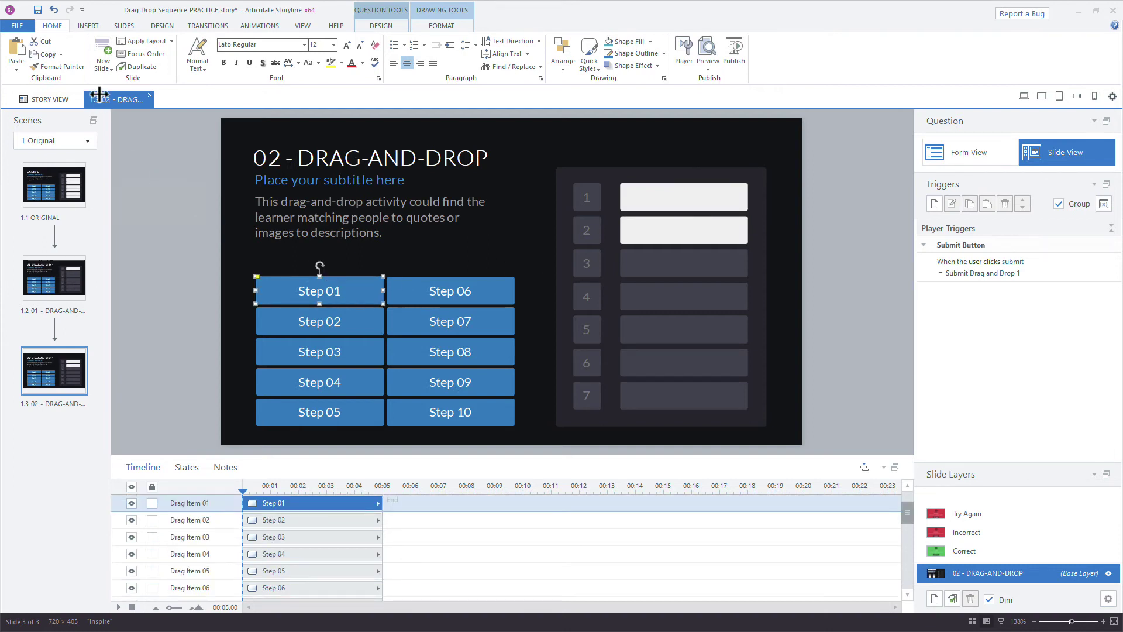
click(72, 66)
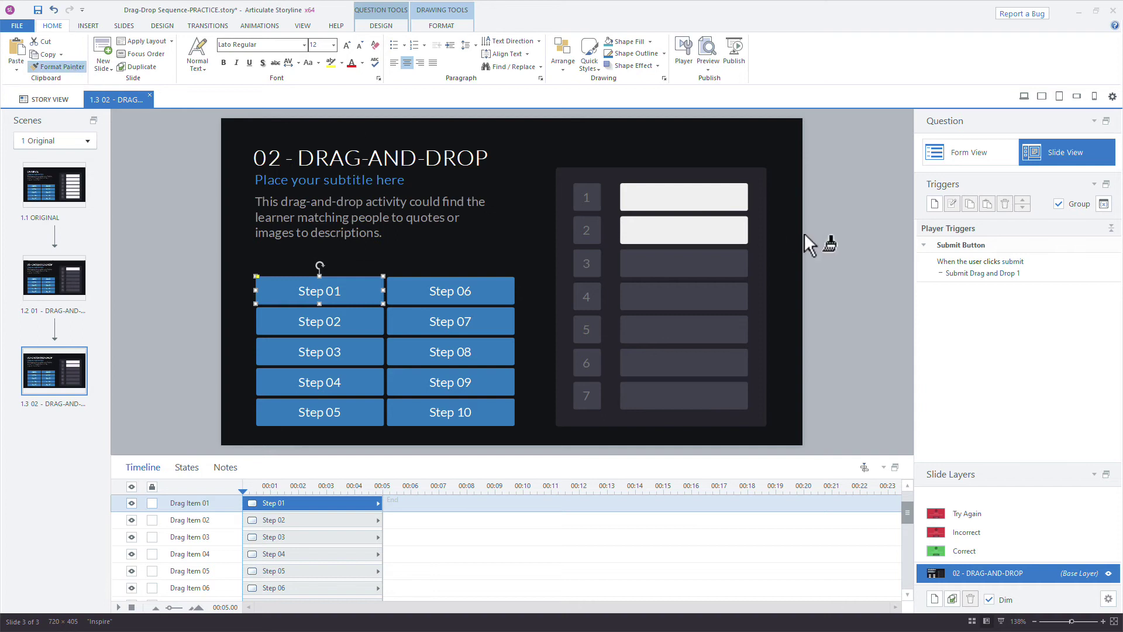
click(690, 199)
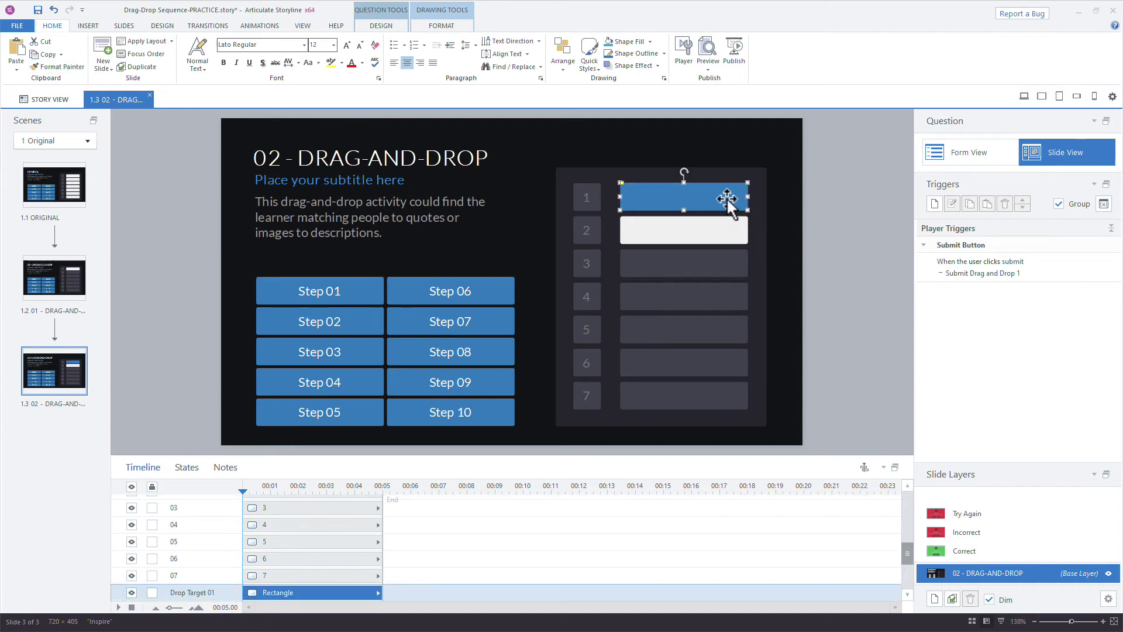
- Label the slot 1 drop target 'Step 01'
text(Step 01)
click(823, 215)
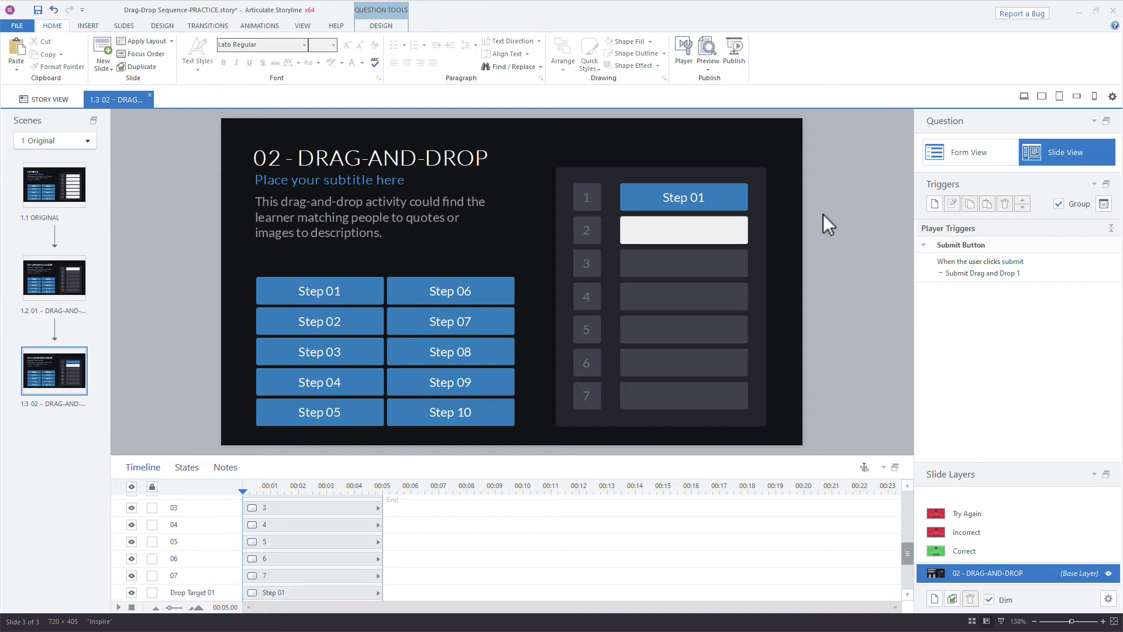
click(344, 278)
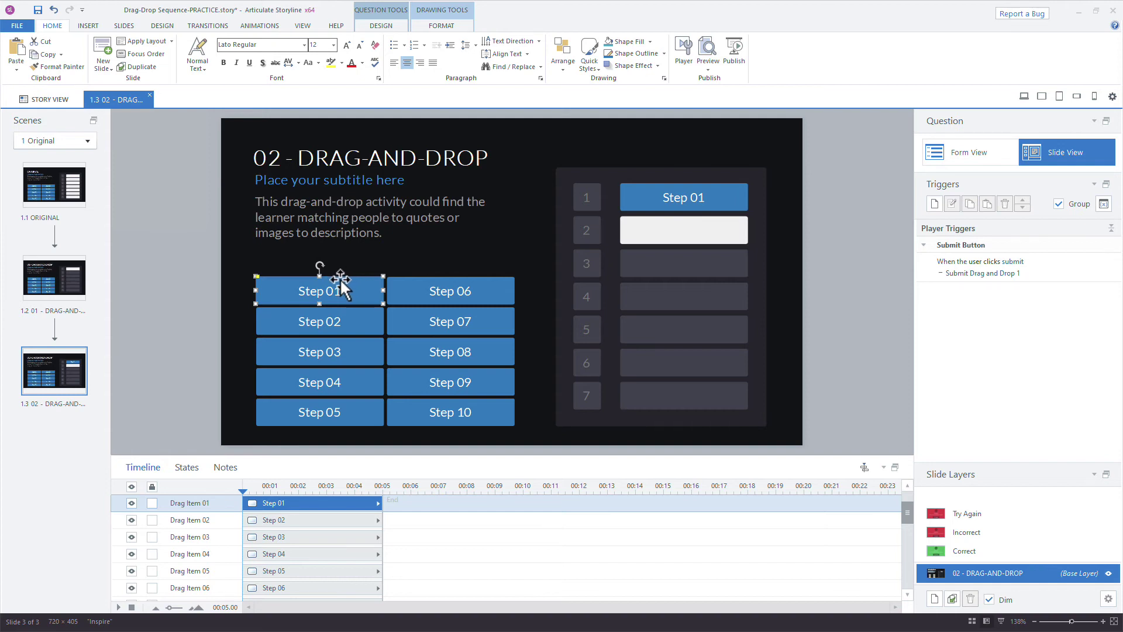
- Set the Step 01 drag item's fill transparency to 80%
right_click(339, 278)
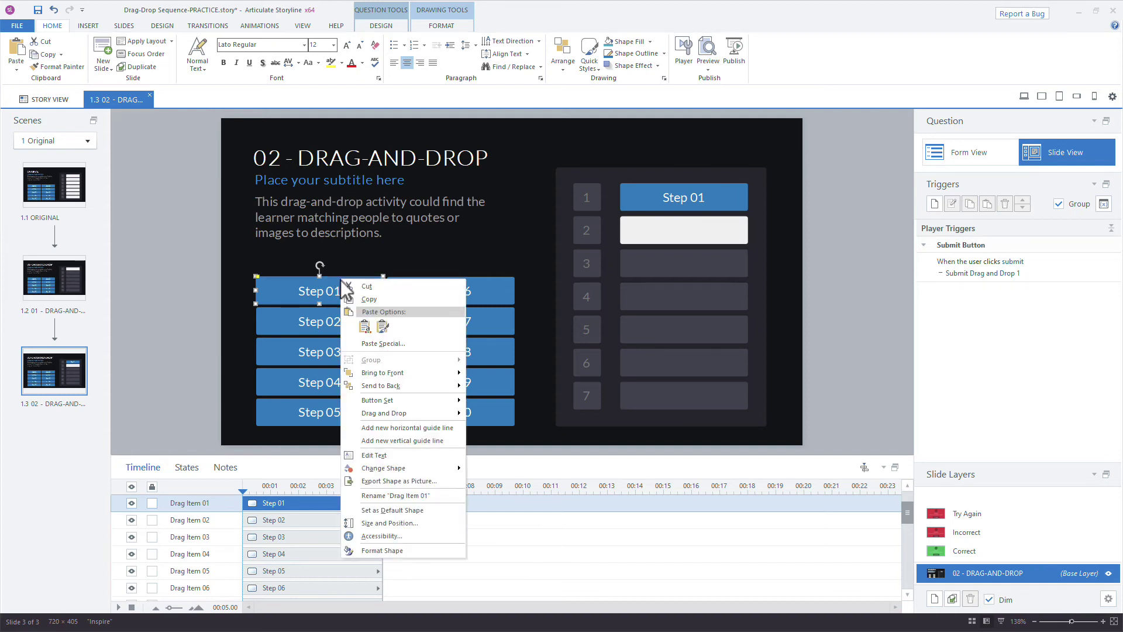
click(376, 550)
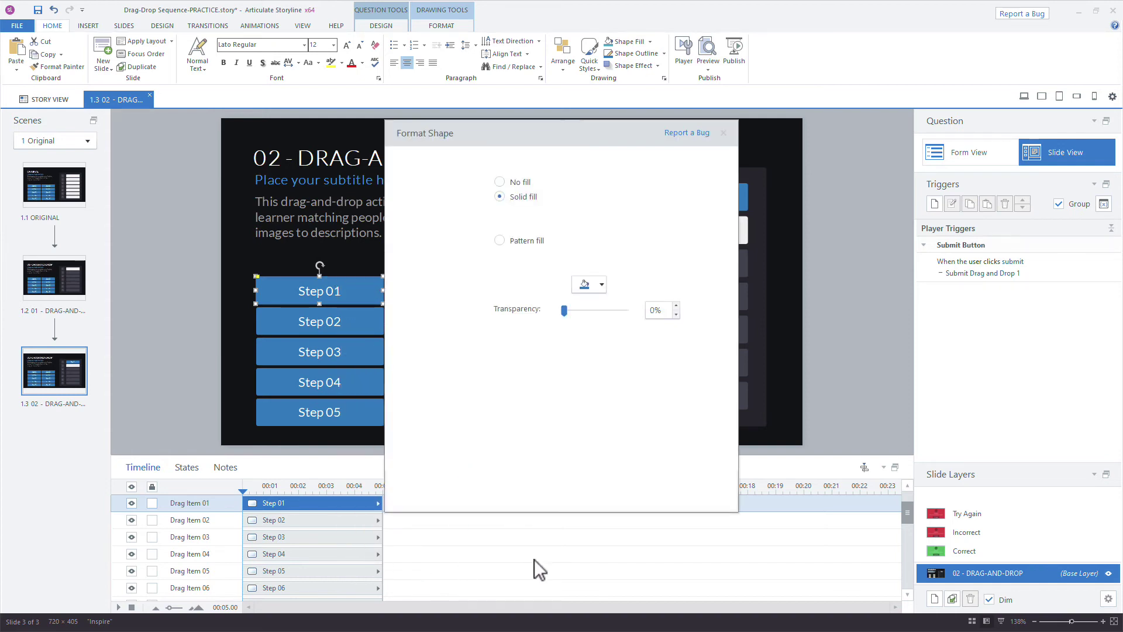
click(671, 310)
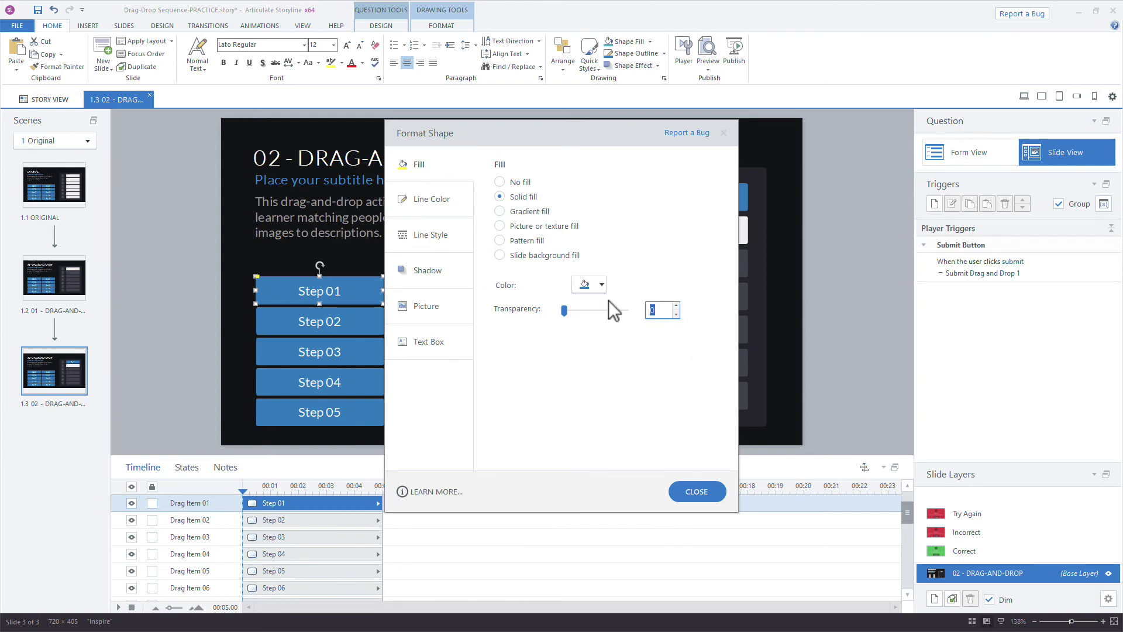
text(50)
key(Tab)
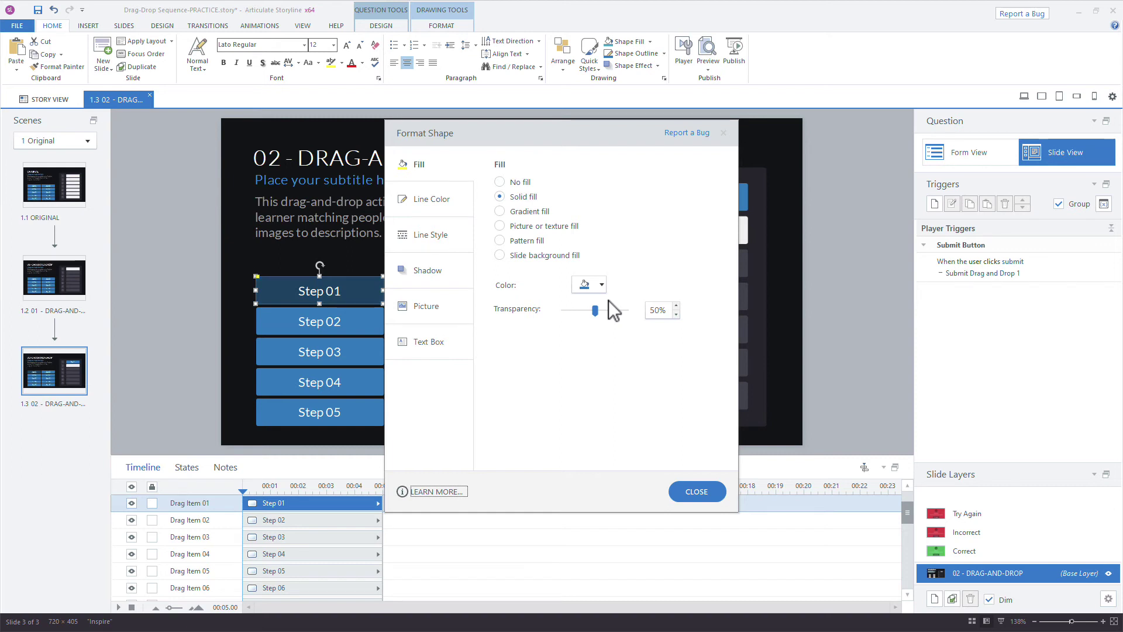
click(657, 311)
text(80)
key(Tab)
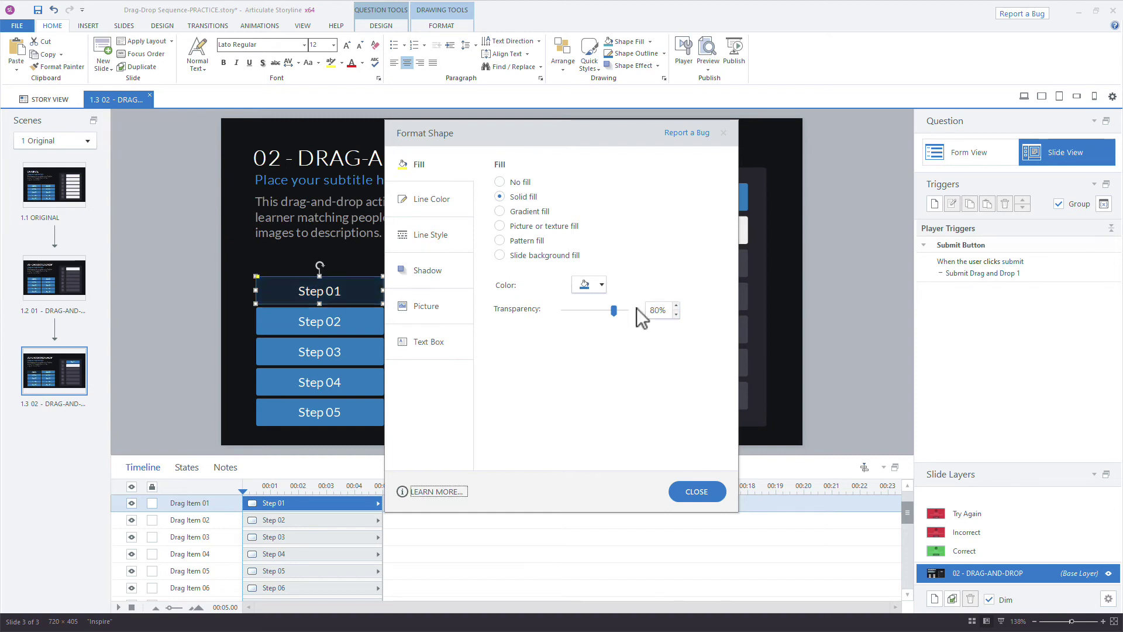
click(698, 496)
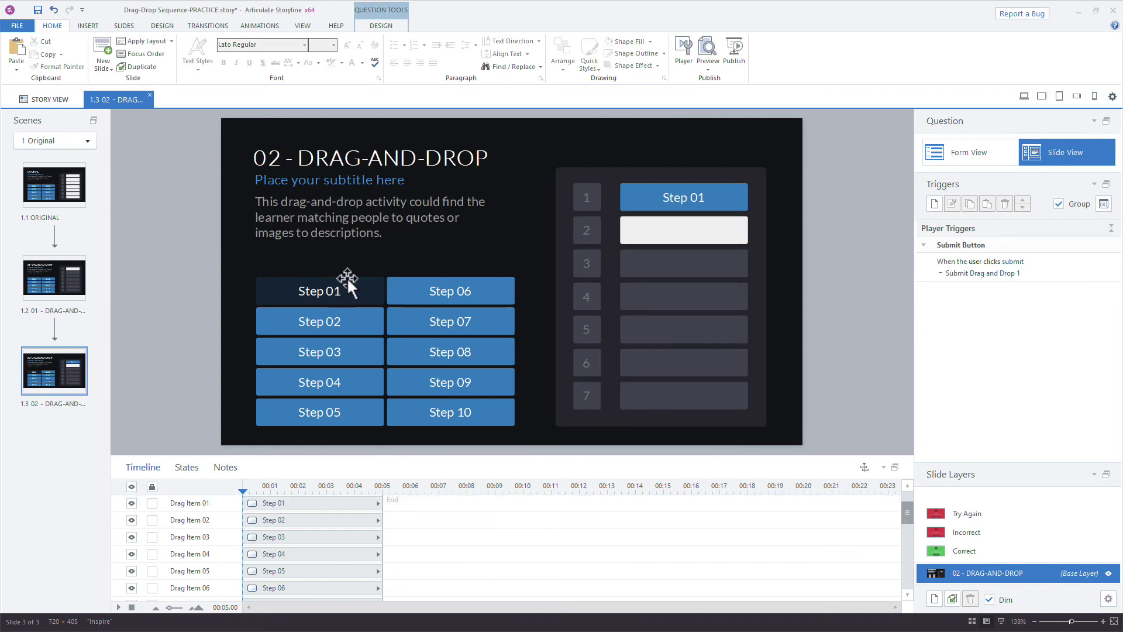
click(346, 277)
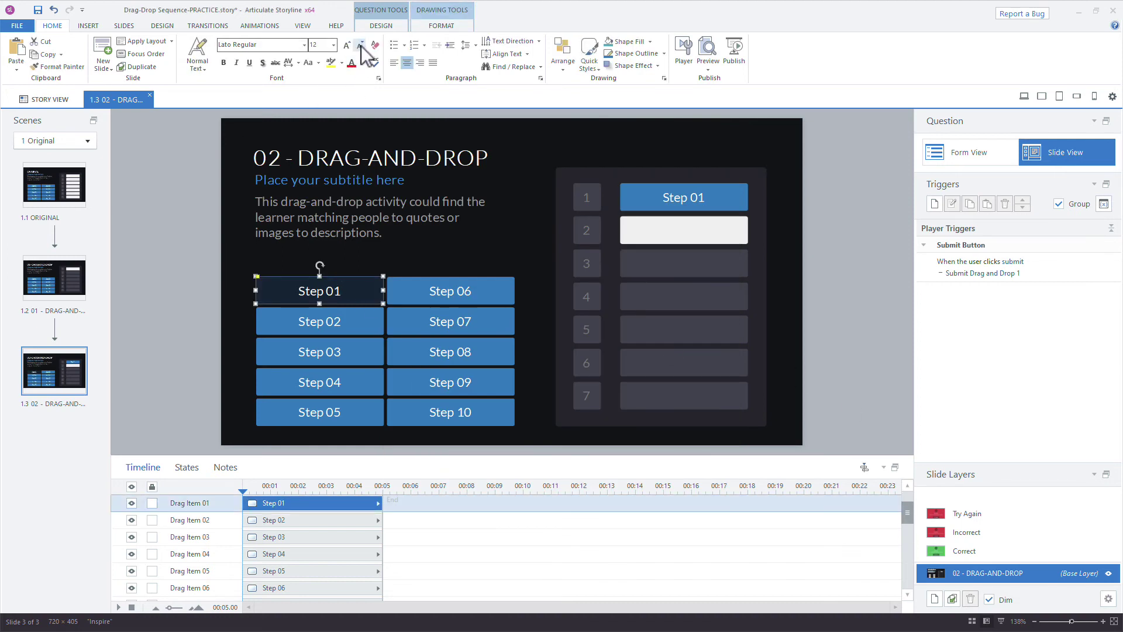
click(363, 62)
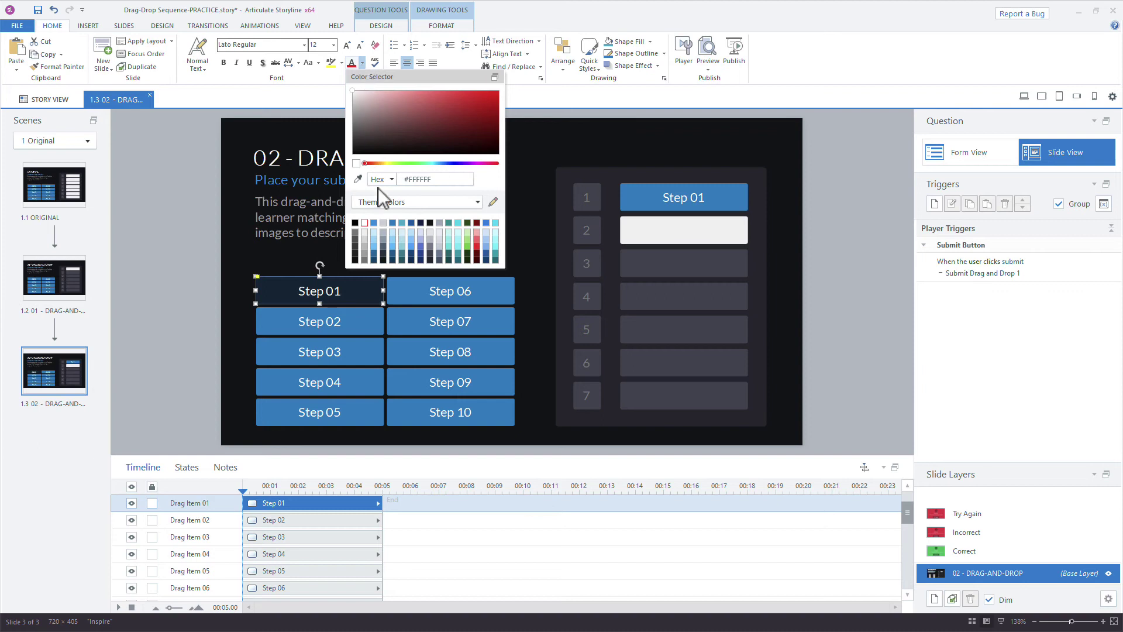
click(353, 233)
click(192, 223)
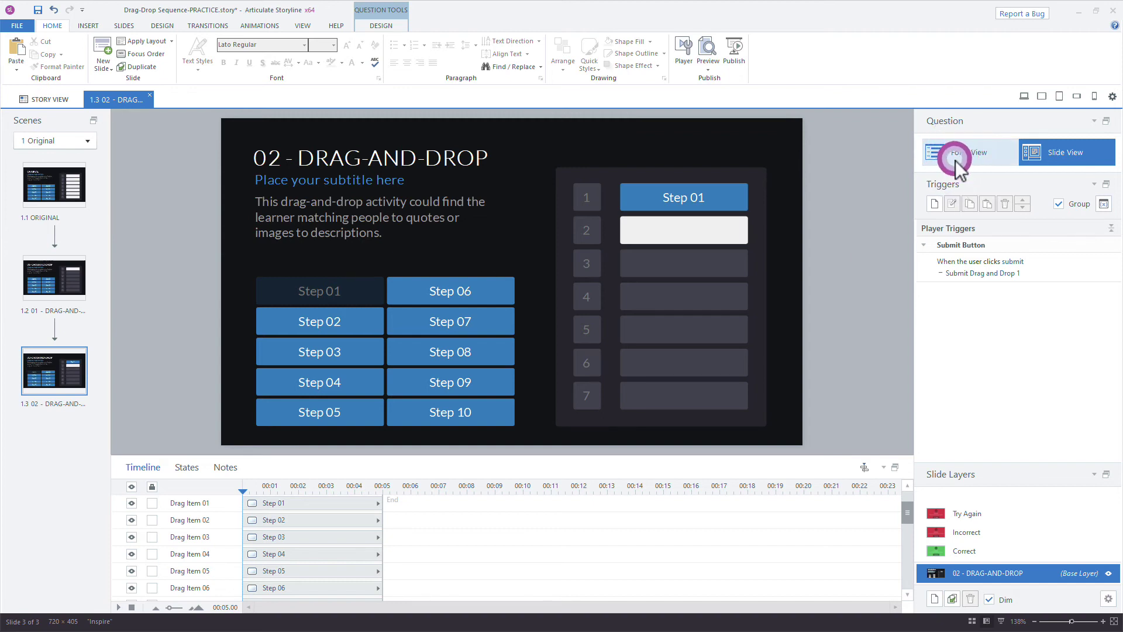
click(745, 192)
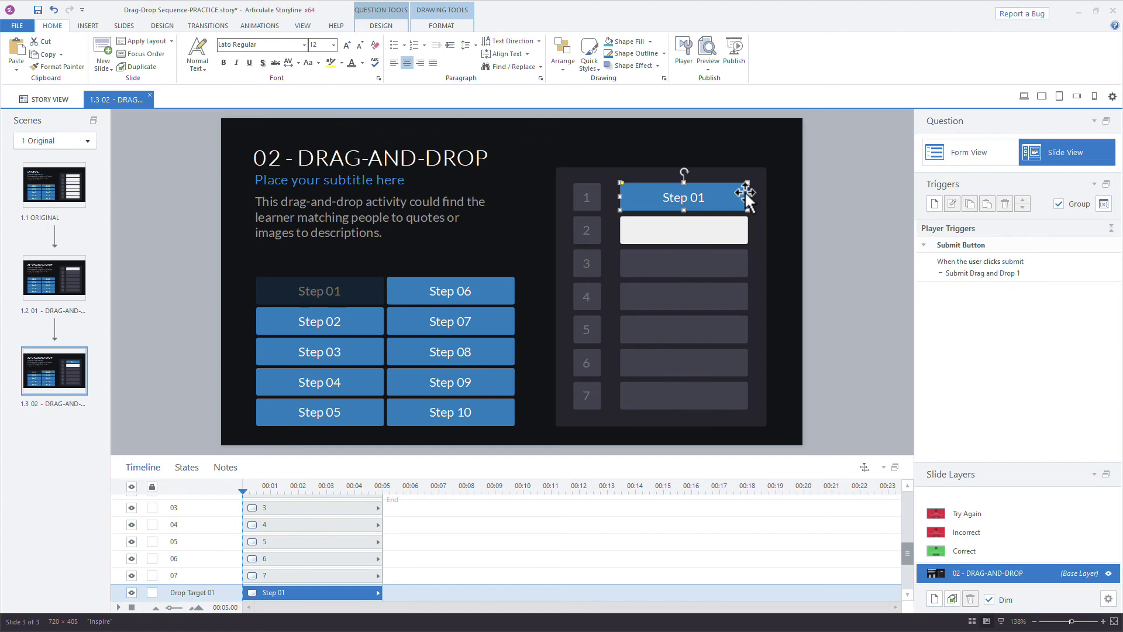
click(746, 227)
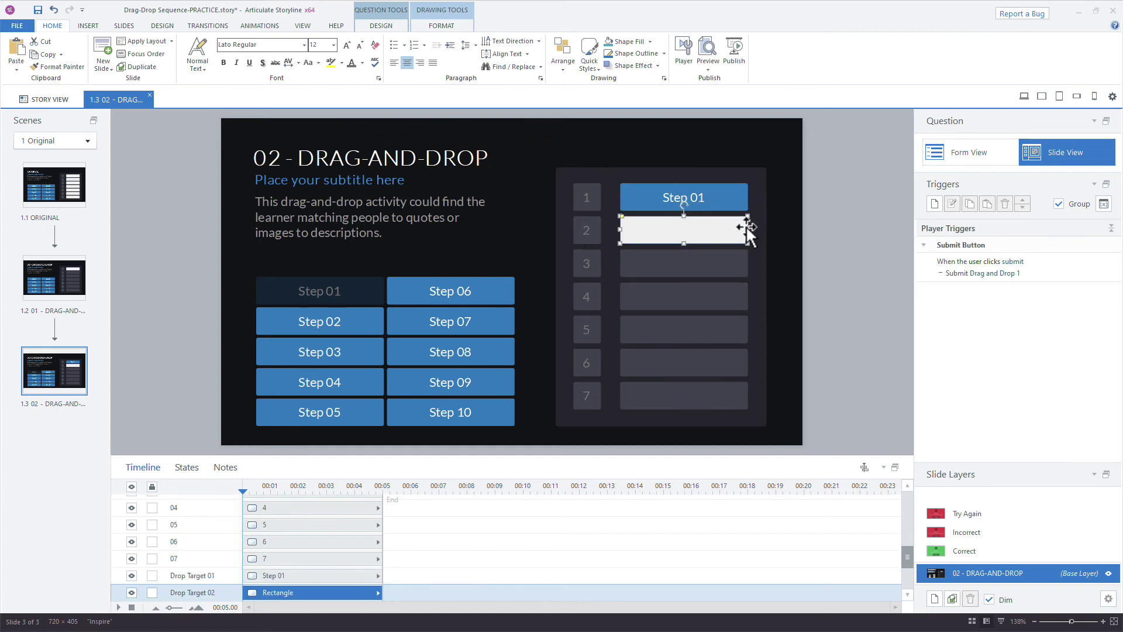
click(331, 277)
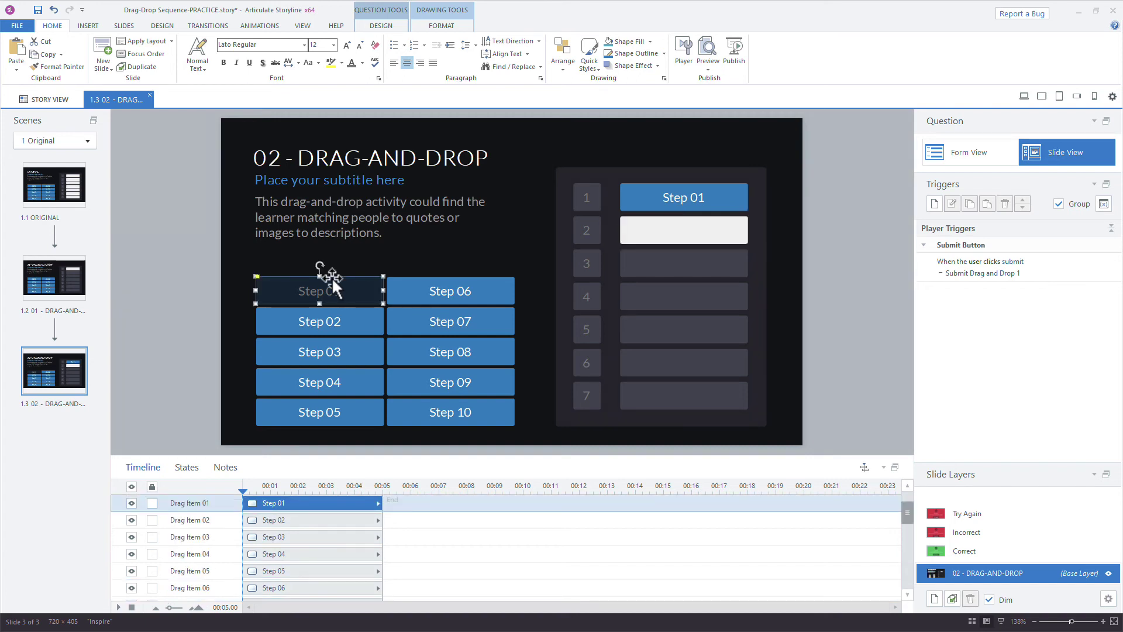
- In Form View, set row A's drag item and drop target to (None)
click(970, 152)
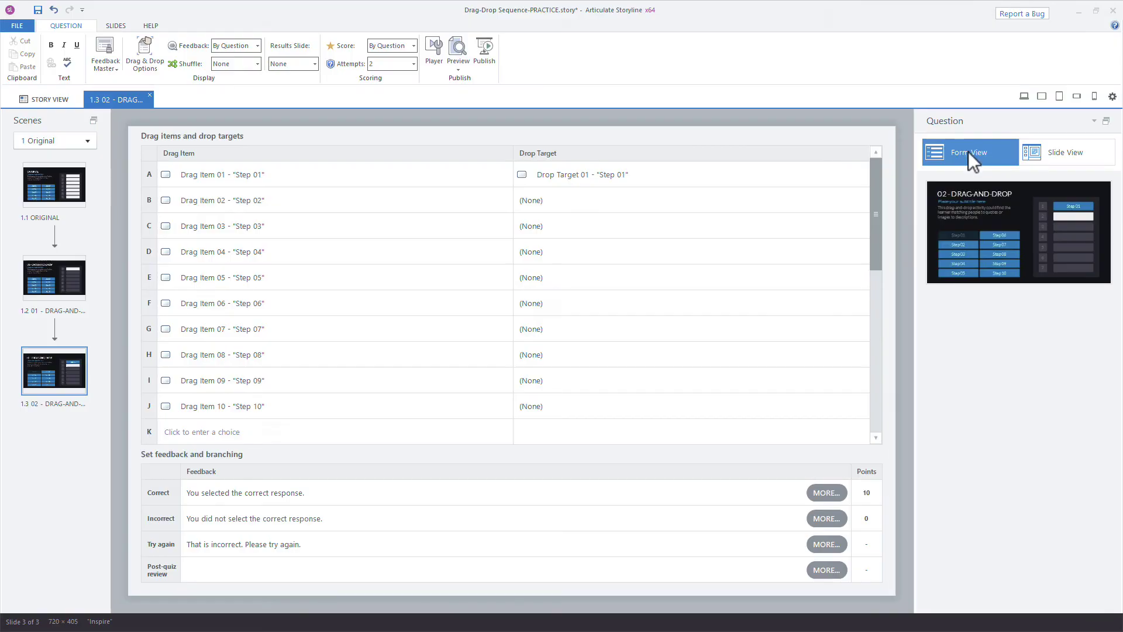
click(295, 177)
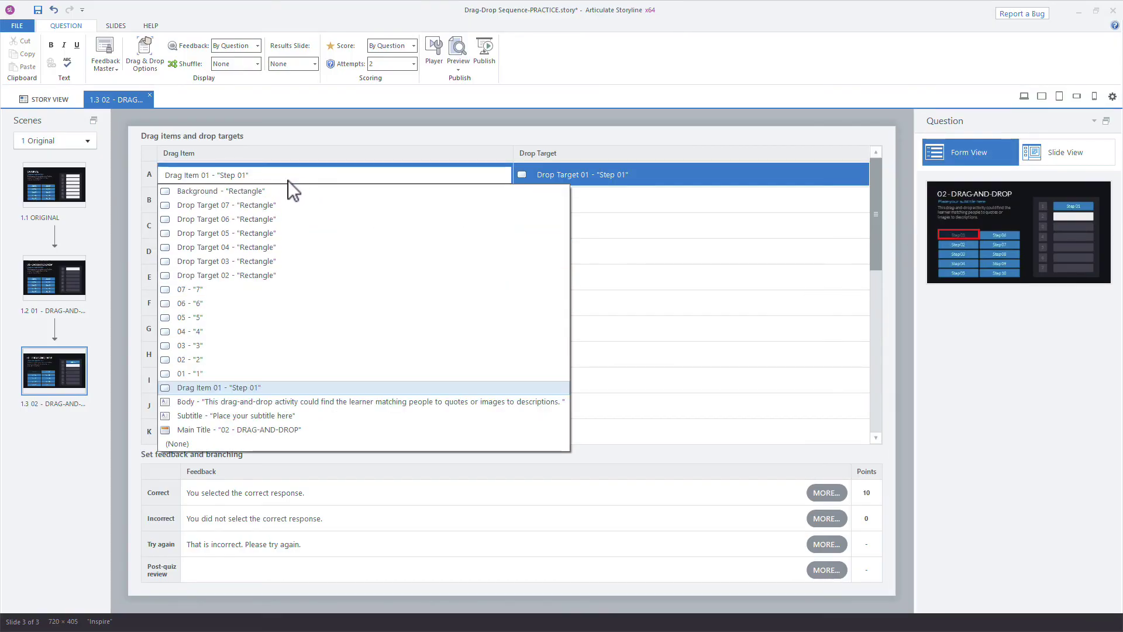
click(177, 443)
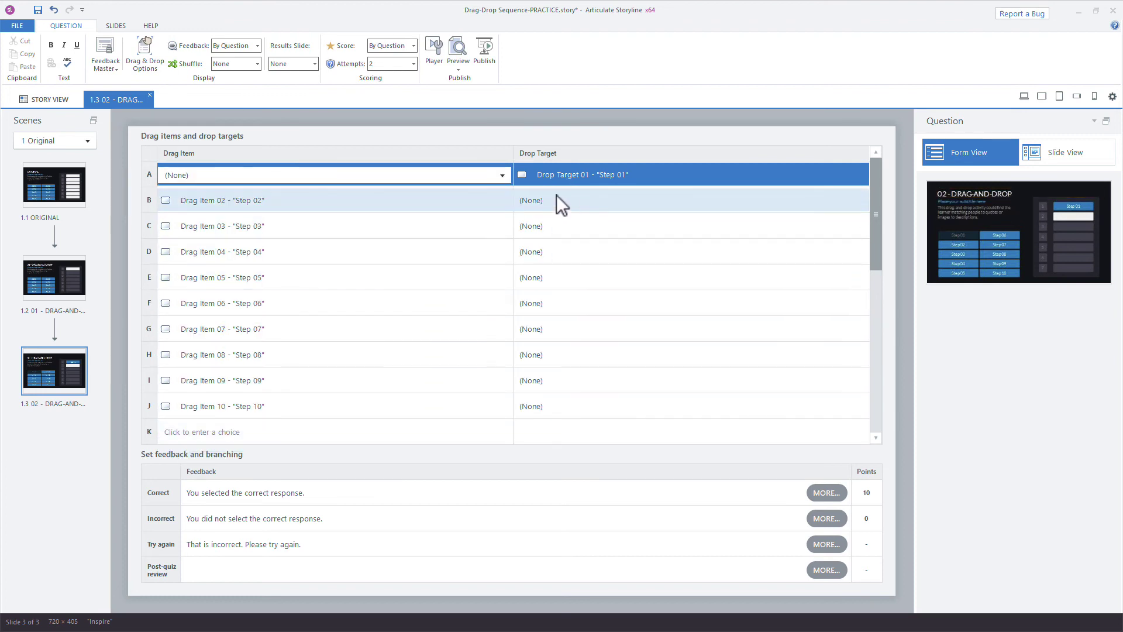
click(566, 178)
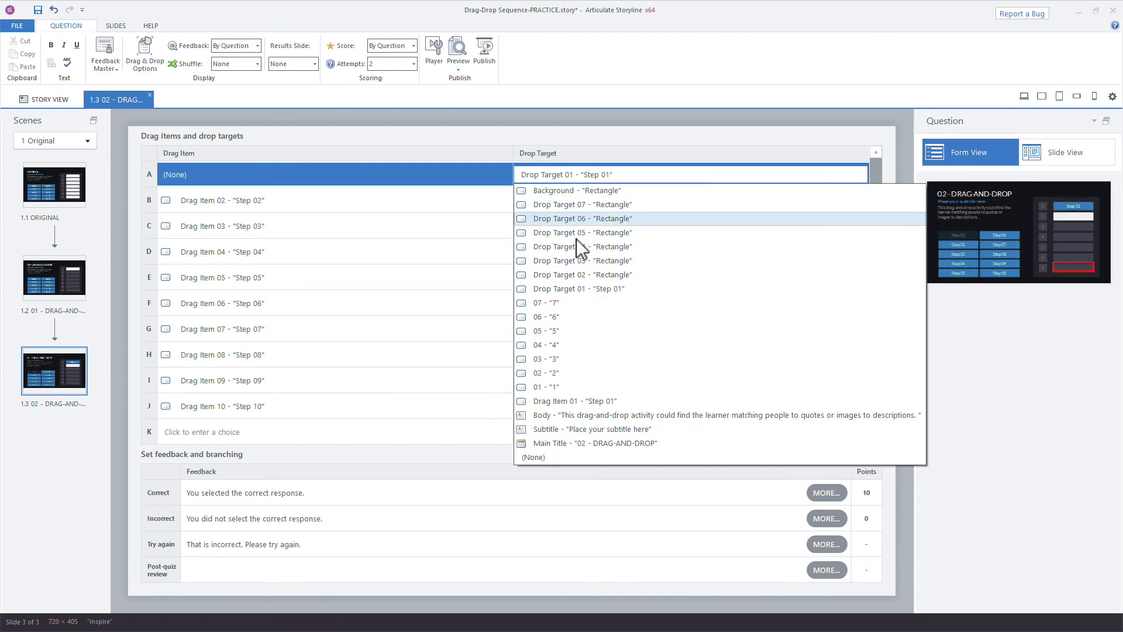
click(623, 274)
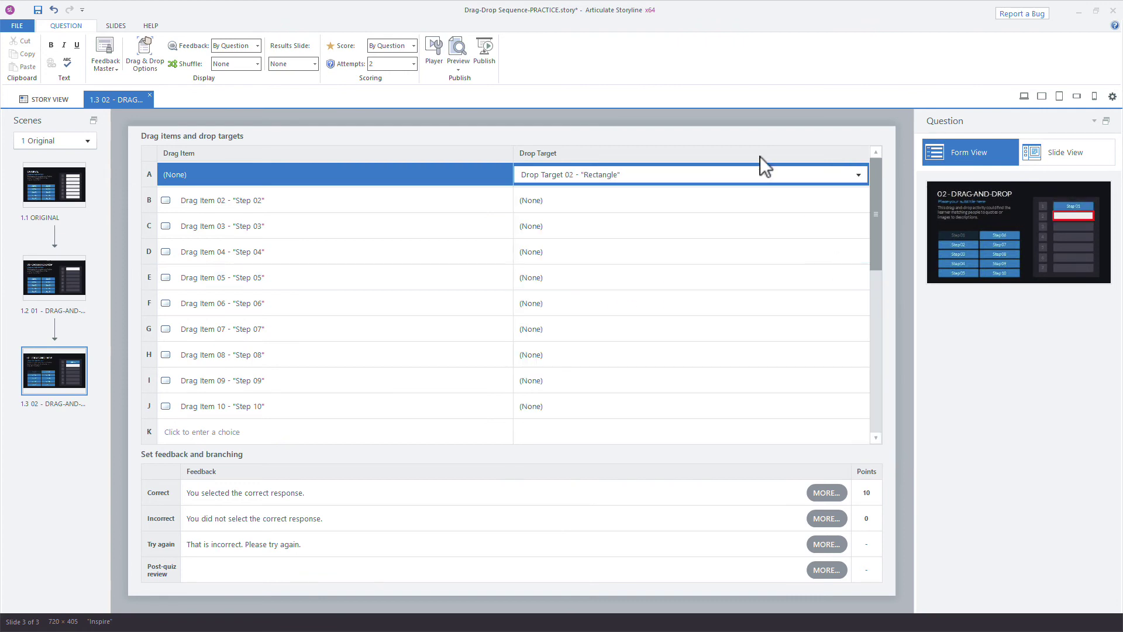
click(592, 174)
click(519, 482)
- Pair Step 02 with Drop Target 02 and return to Slide View
click(560, 202)
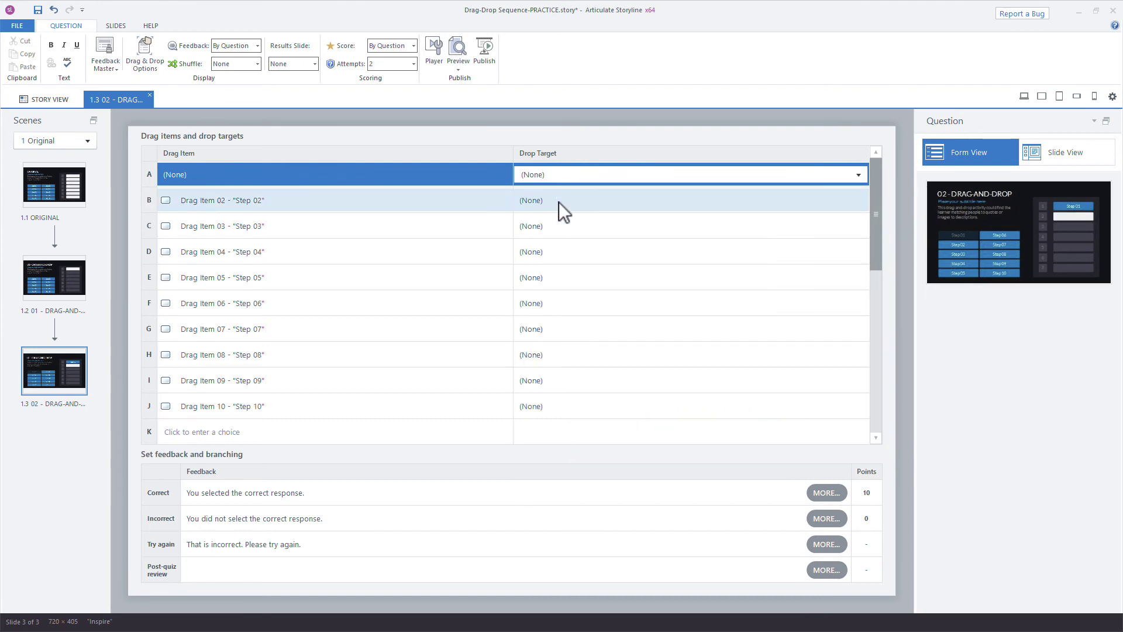
click(559, 199)
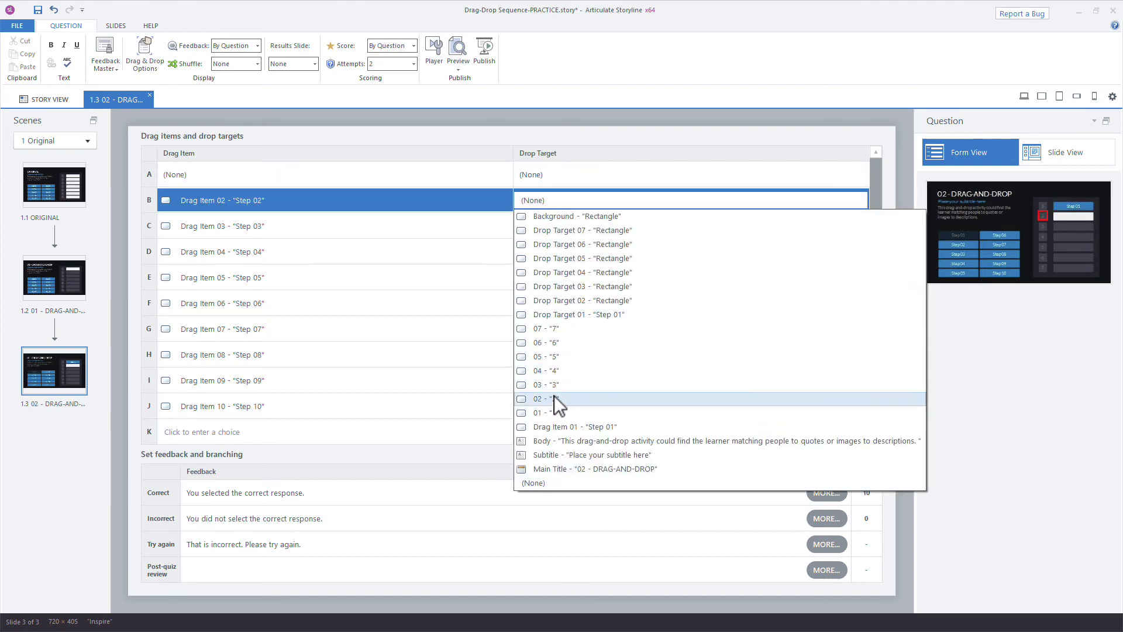
click(616, 299)
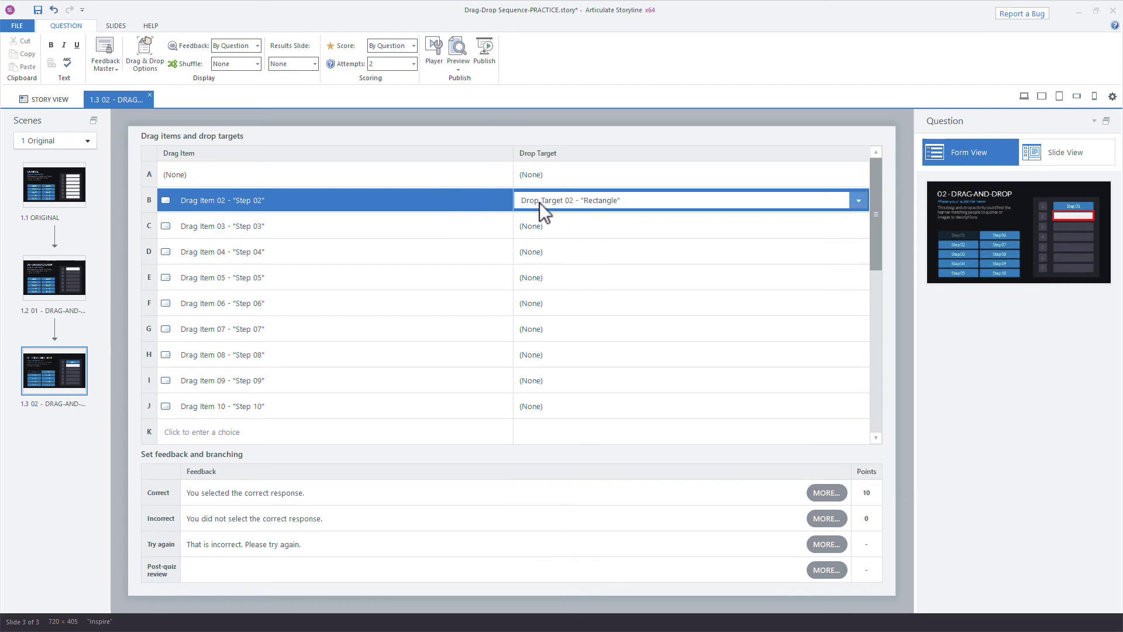
click(1044, 149)
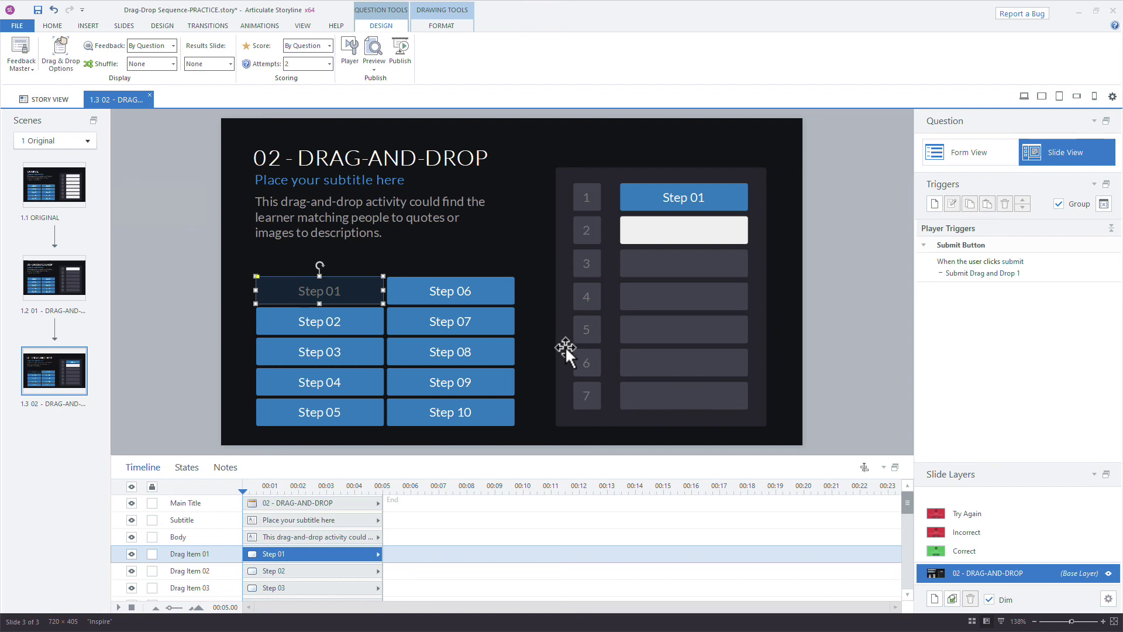
click(1023, 96)
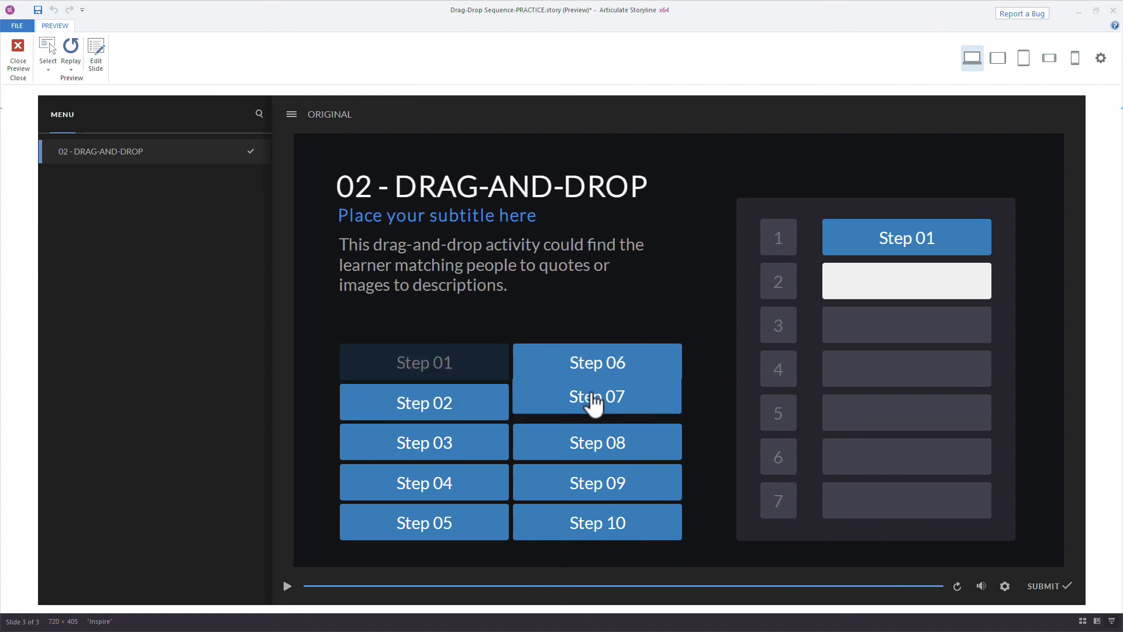
drag(588, 374, 993, 288)
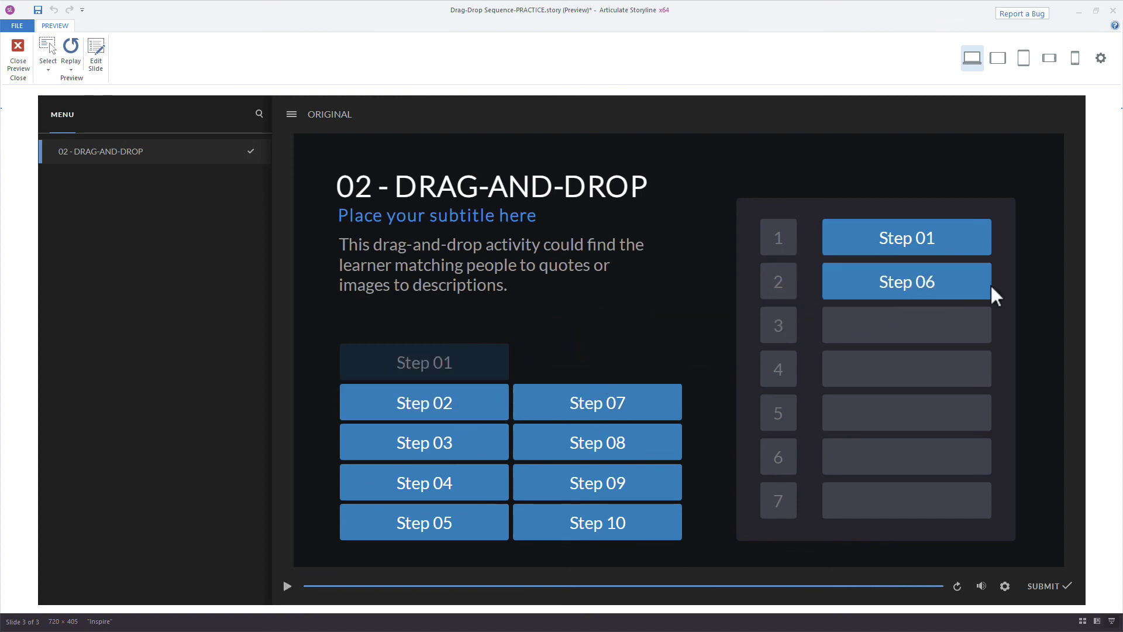
click(1055, 586)
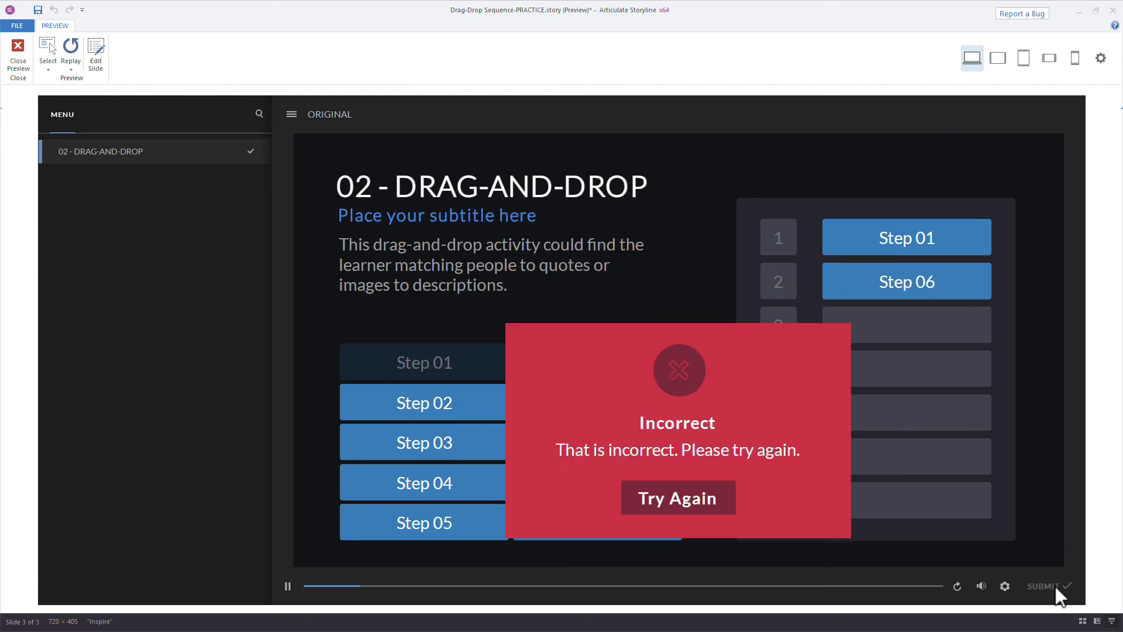
click(681, 494)
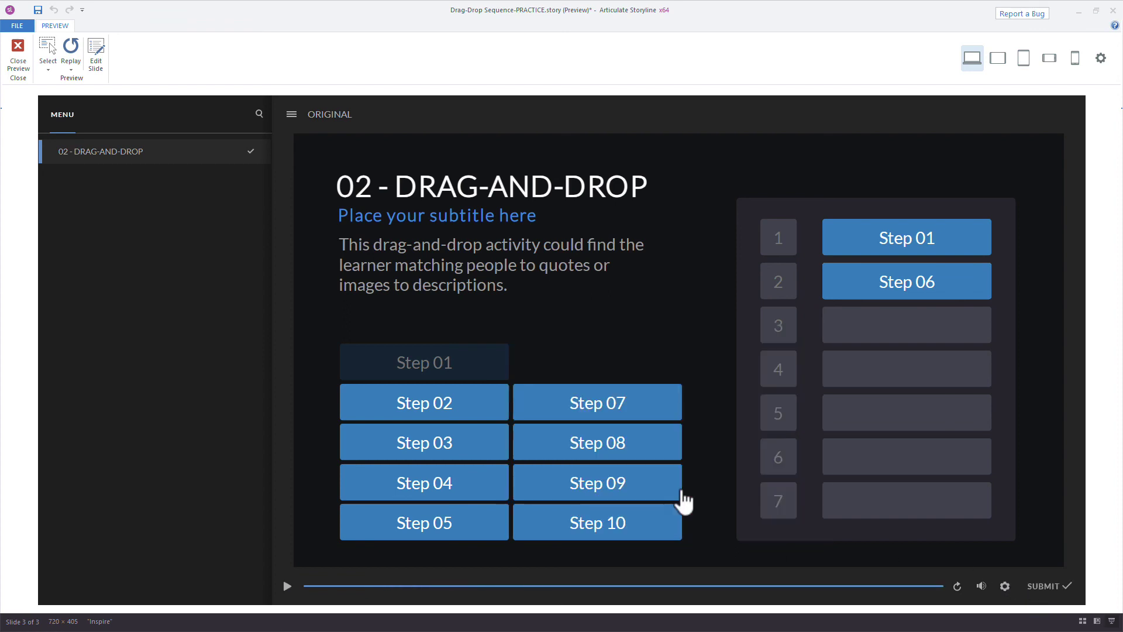
click(1044, 586)
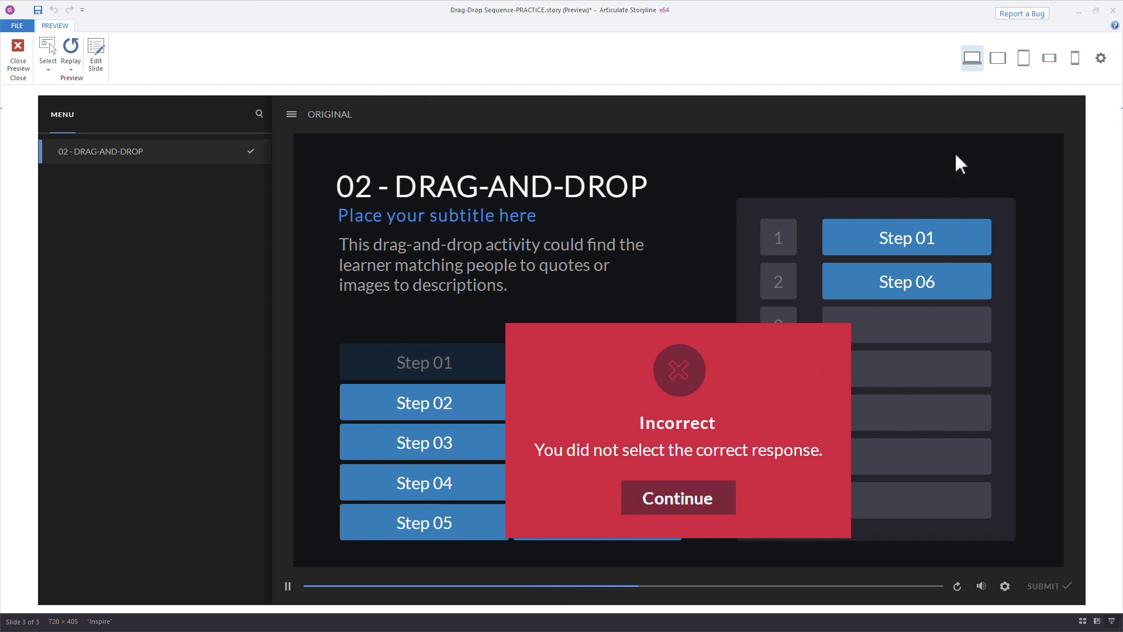
click(21, 50)
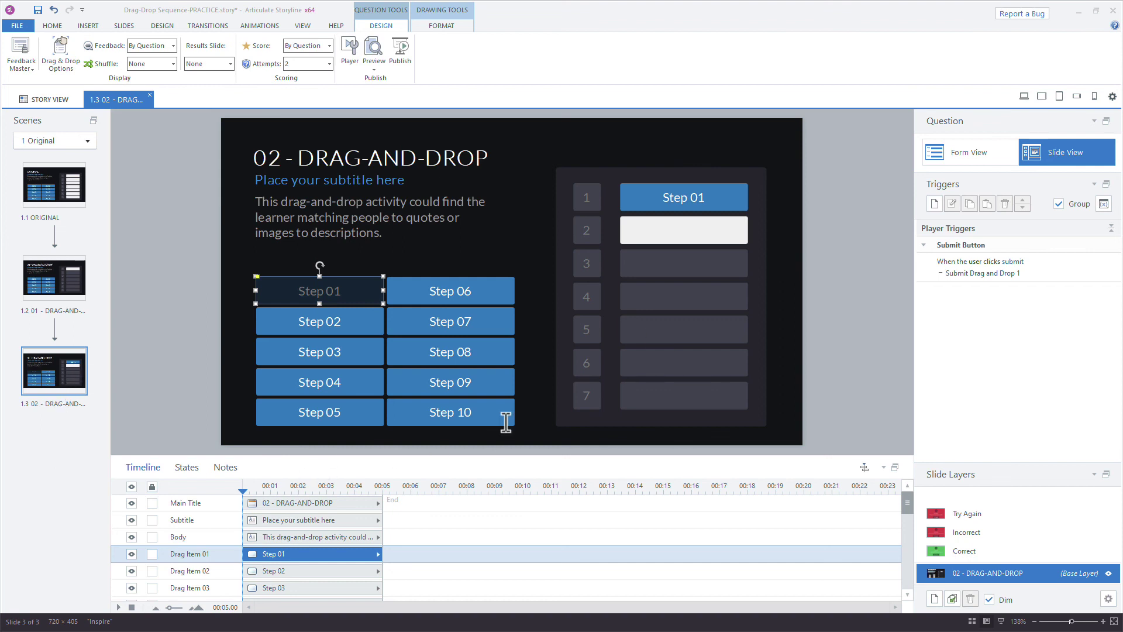
- Select the number 7 label and the empty drop target rectangle beside it
click(585, 404)
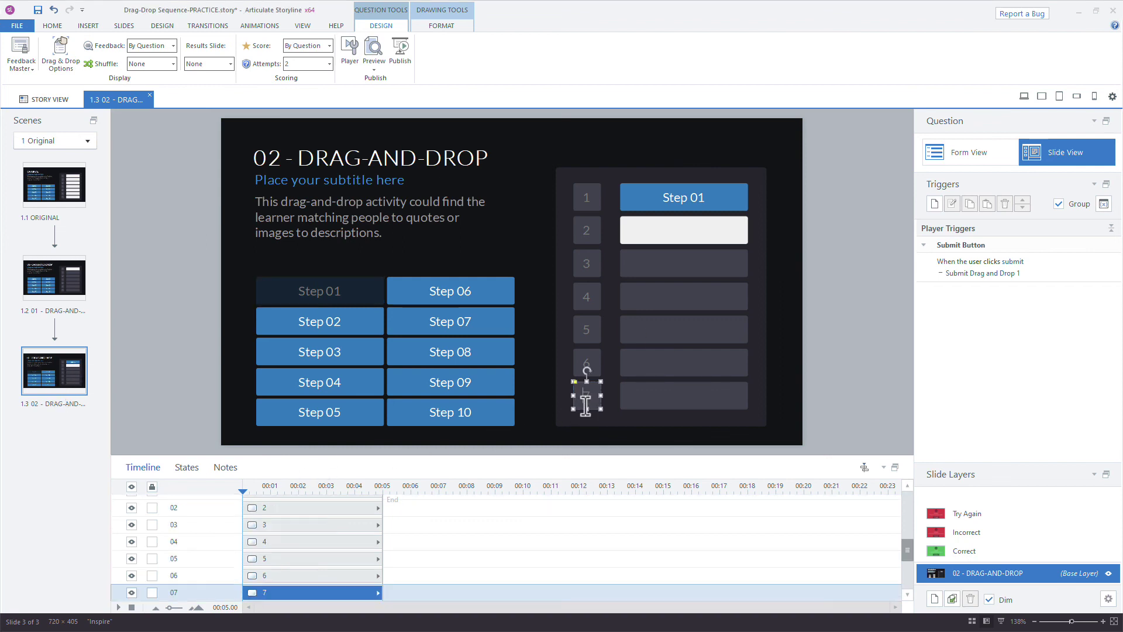
click(629, 408)
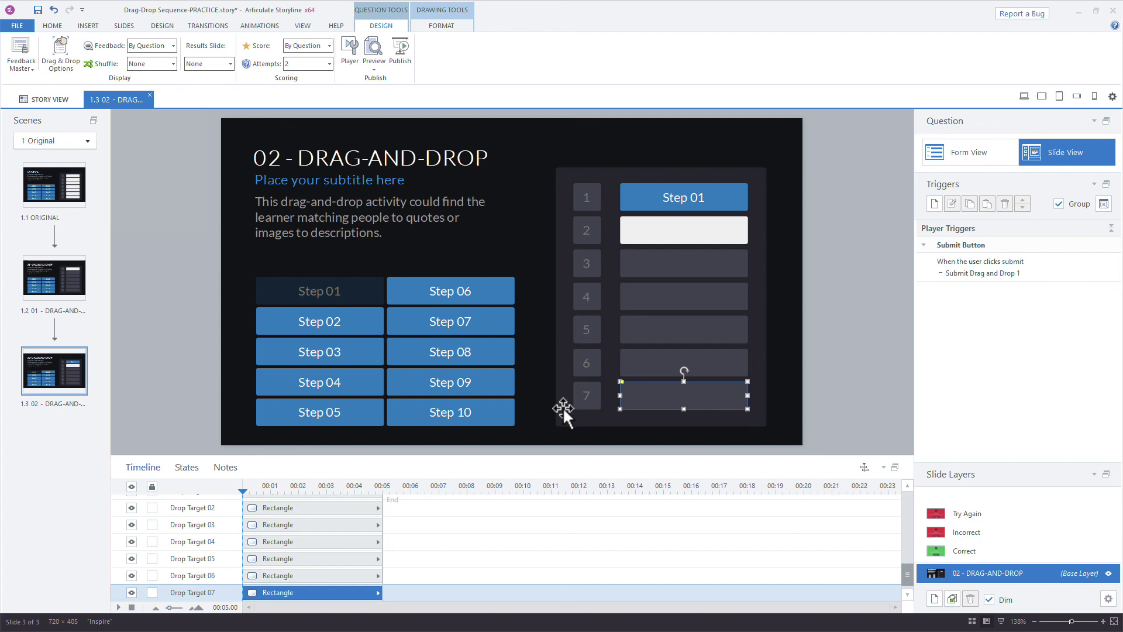
- Move the ORIGINAL slide below slide 1.3 in the Scenes panel, after both drag-and-drop slides
click(54, 185)
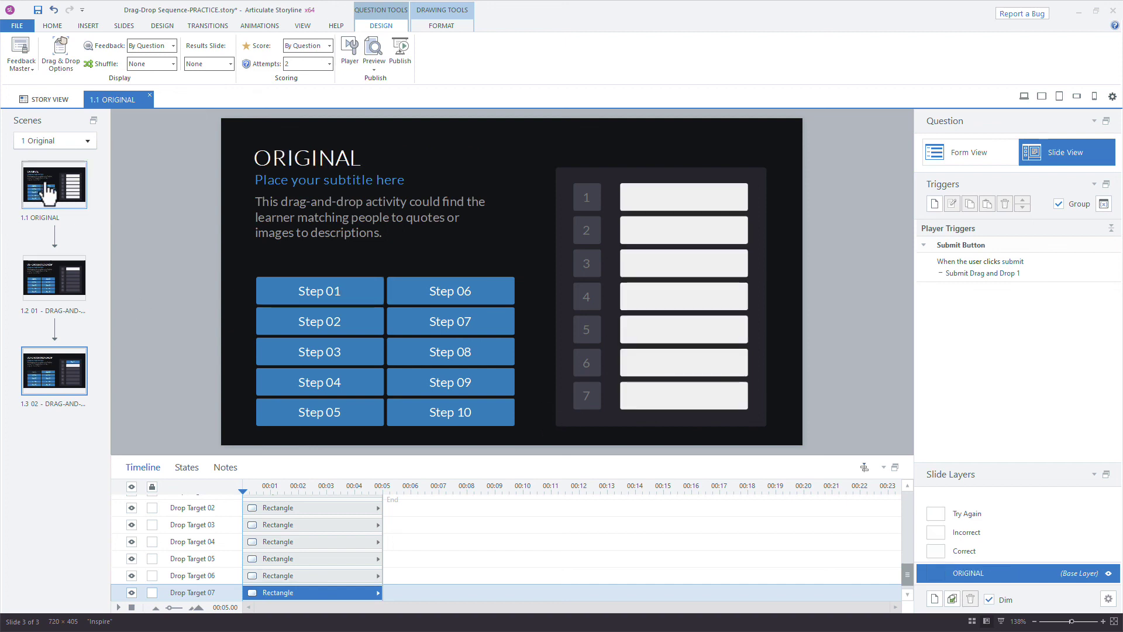
mouse_move(53, 184)
mouse_down()
mouse_move(43, 386)
mouse_move(43, 375)
mouse_up()
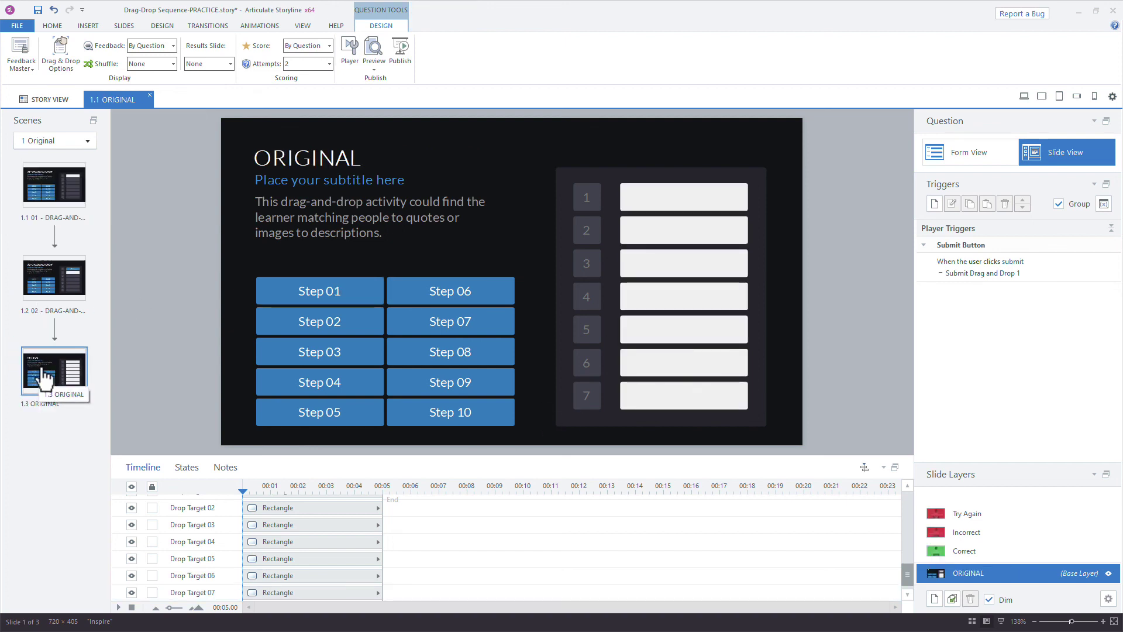